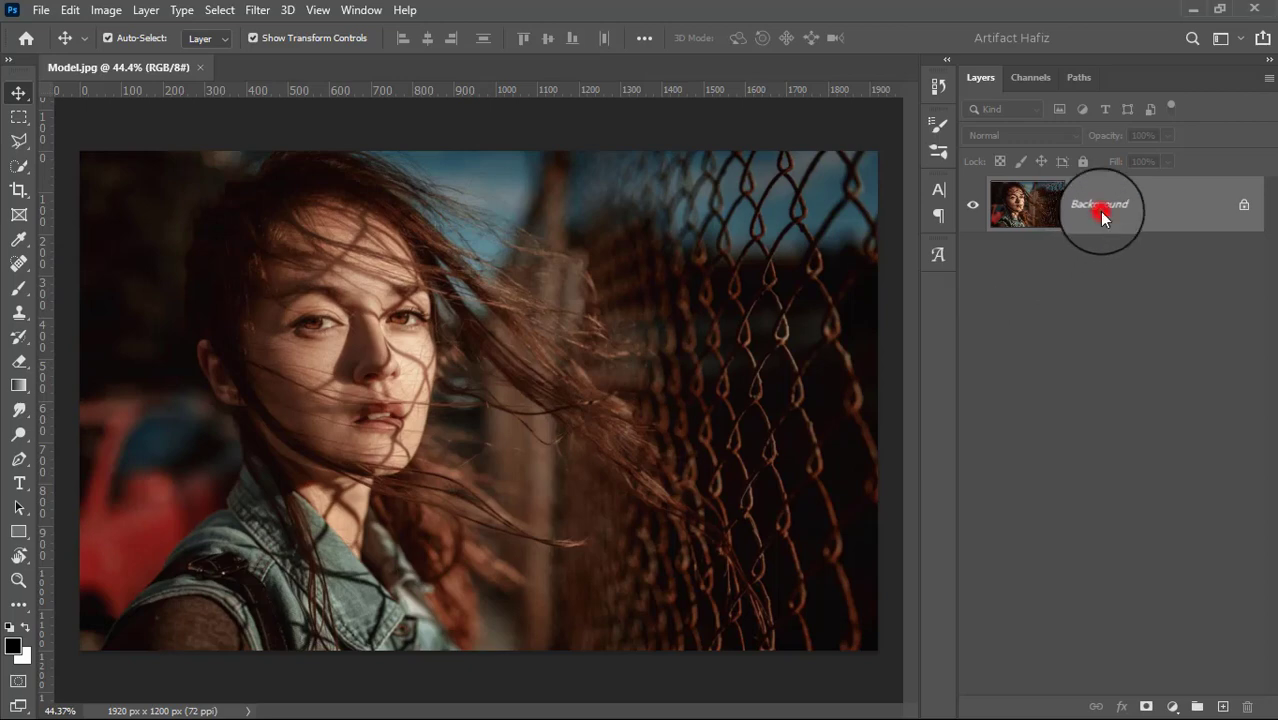
# - Duplicate the Background layer, convert the copy to a Smart Object, and start the Camera Raw Filter
pyautogui.moveTo(1110, 205); pyautogui.dragTo(1220, 703)
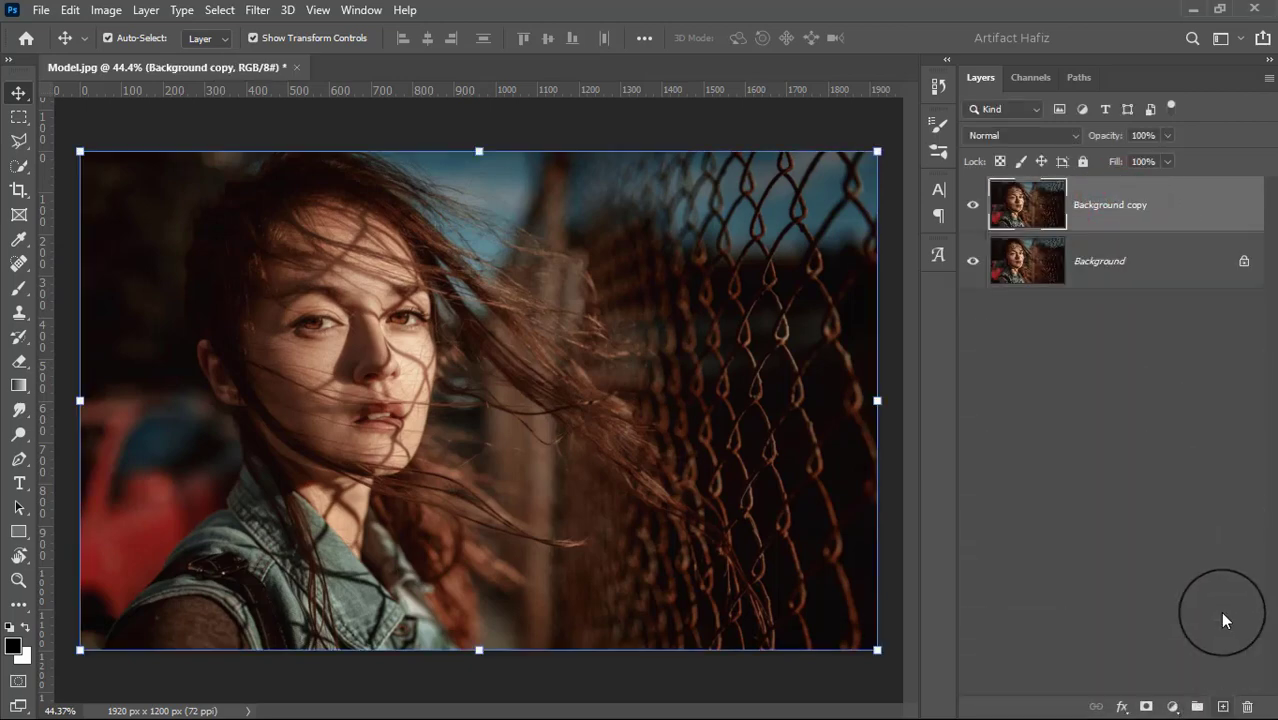
pyautogui.click(258, 10)
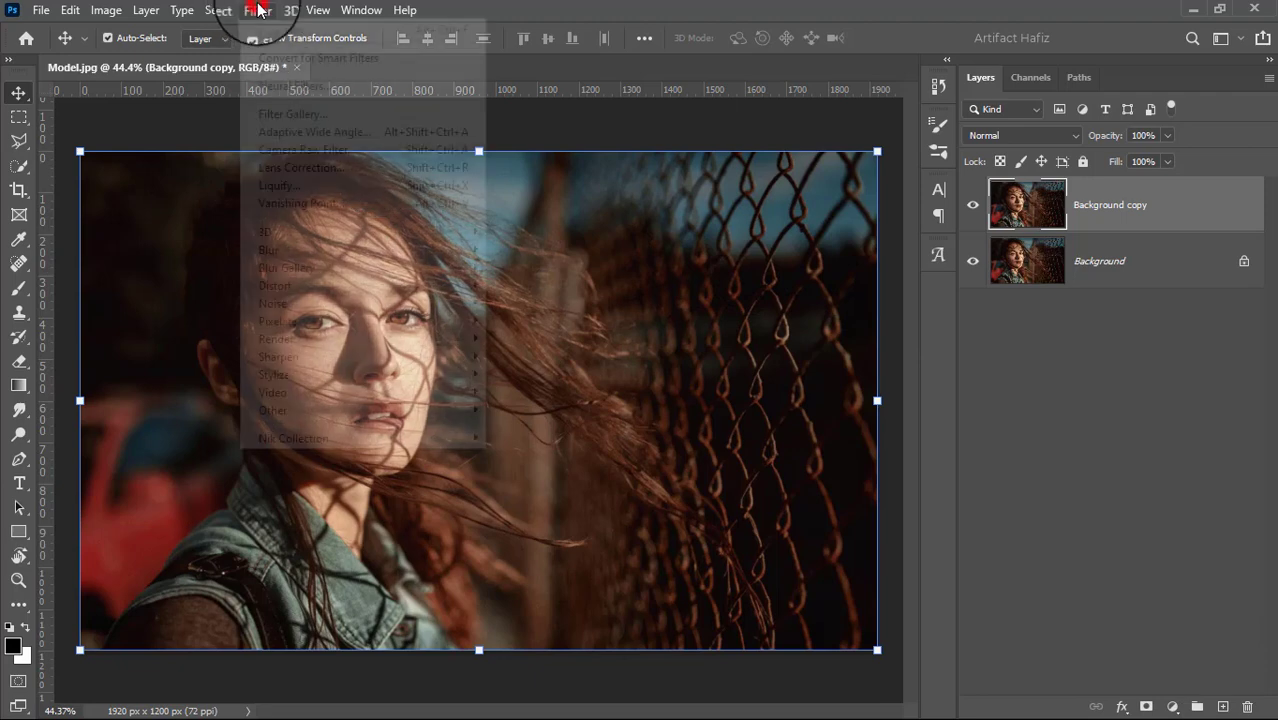
pyautogui.click(260, 58)
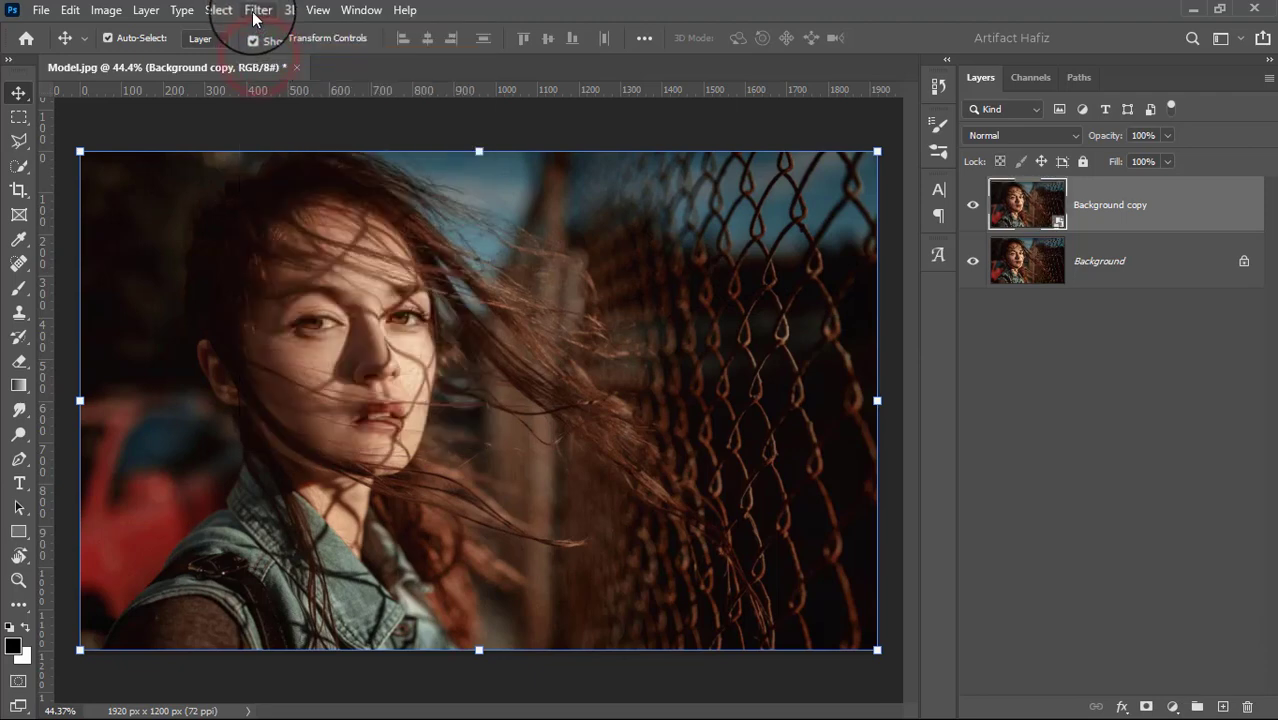
pyautogui.click(256, 12)
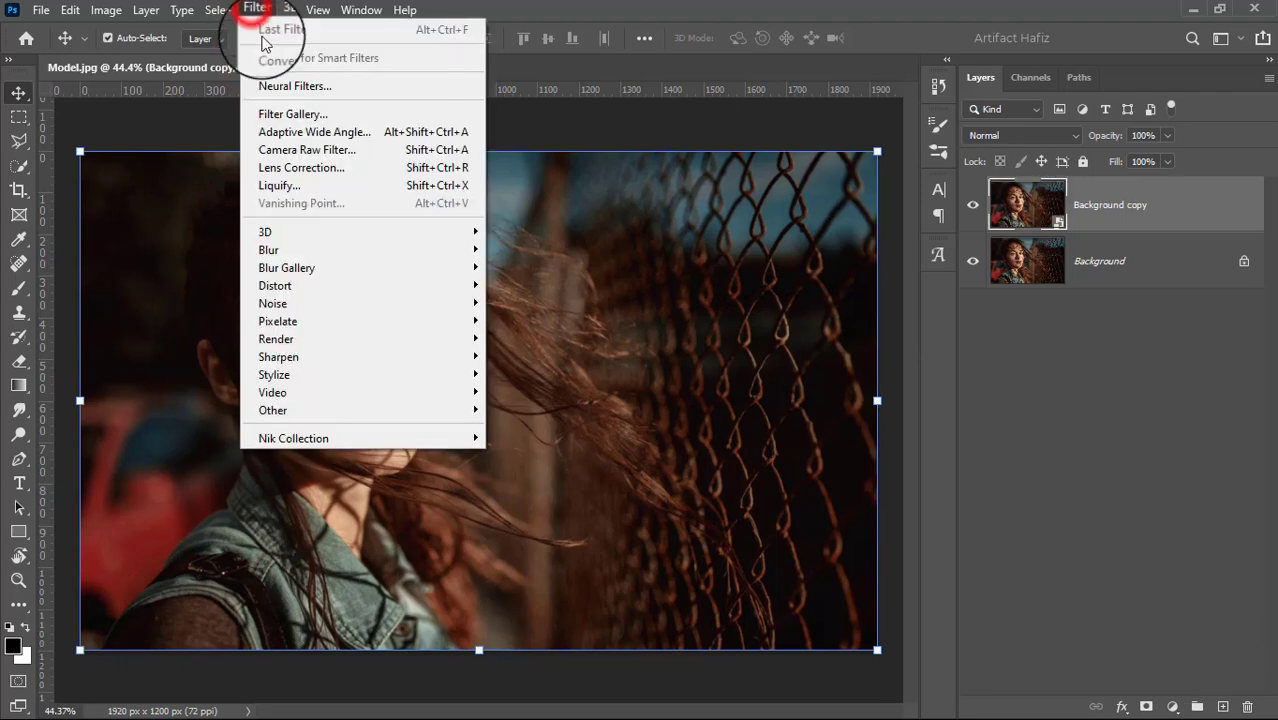
pyautogui.click(285, 148)
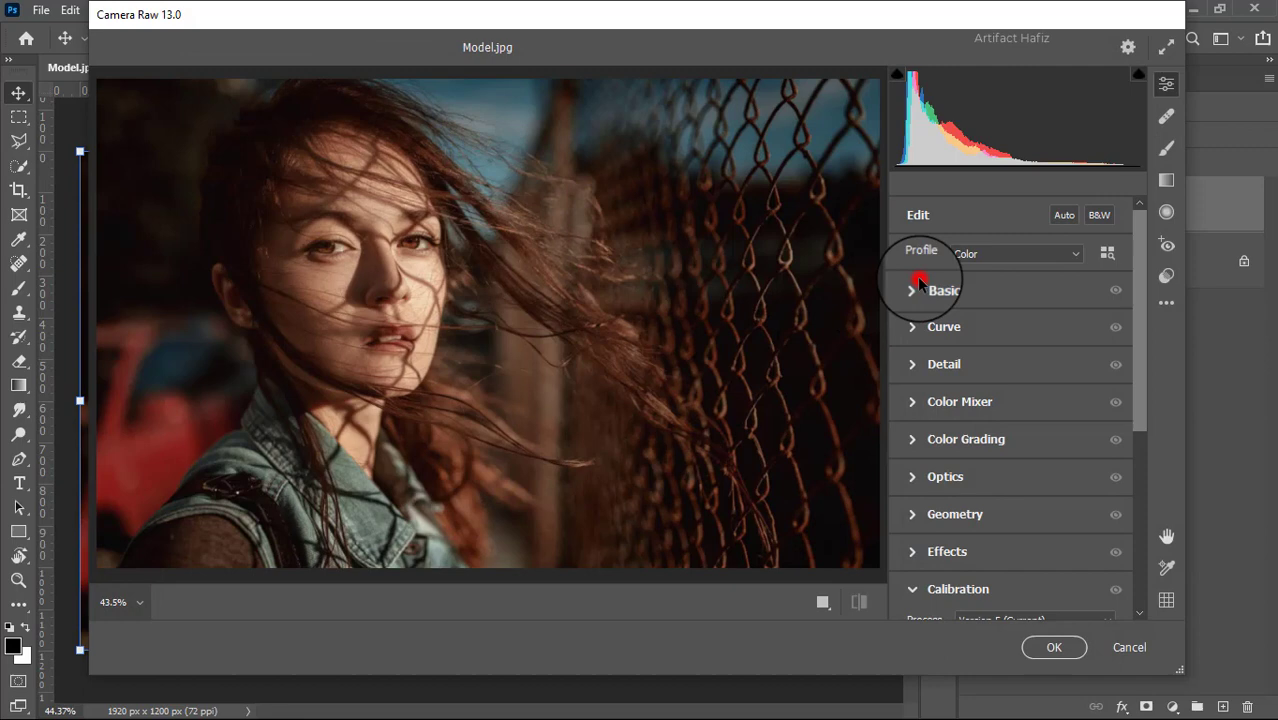
# - Set Basic sliders: Temperature -5, Tint +6, Exposure -0.10, Highlights -18, Shadows +22, Whites +33, Blacks +23, Clarity +4, Dehaze -4
pyautogui.click(918, 285)
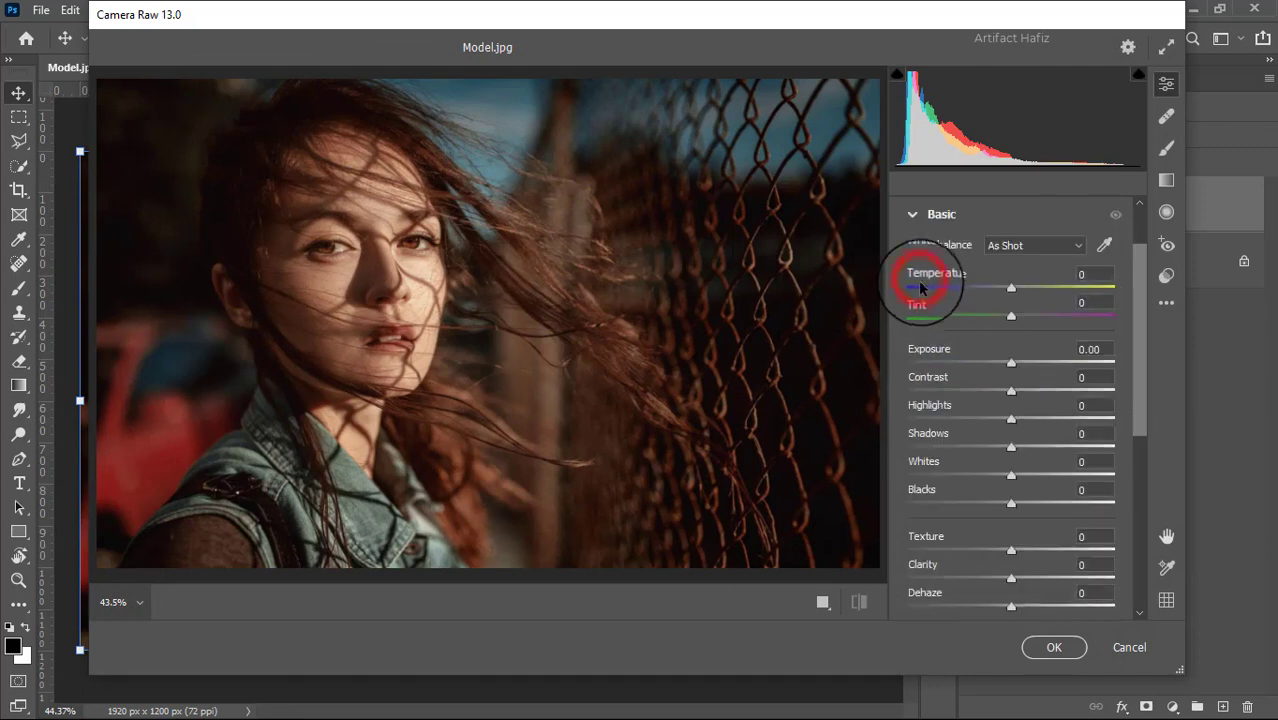
pyautogui.moveTo(1011, 289)
pyautogui.mouseDown()
pyautogui.moveTo(998, 289)
pyautogui.moveTo(1009, 318)
pyautogui.moveTo(1048, 318)
pyautogui.moveTo(1022, 322)
pyautogui.mouseUp()
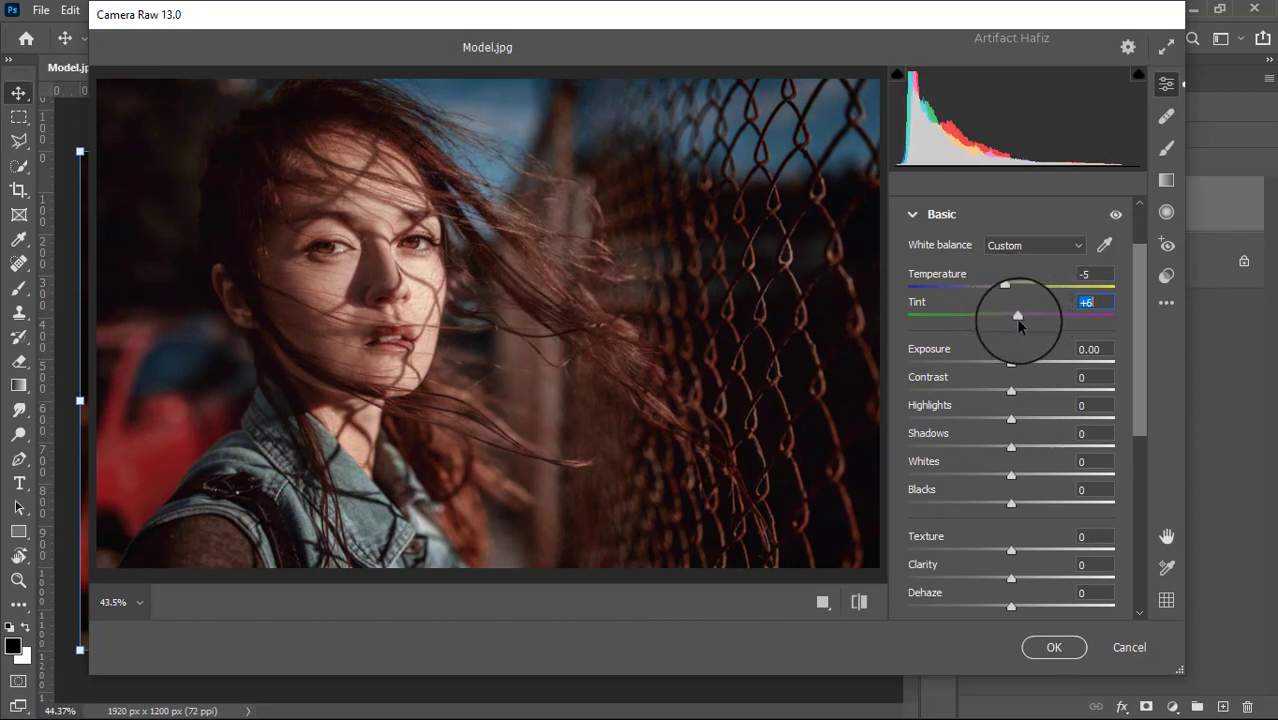
pyautogui.moveTo(1011, 362)
pyautogui.mouseDown()
pyautogui.moveTo(993, 366)
pyautogui.moveTo(1012, 364)
pyautogui.moveTo(1014, 391)
pyautogui.moveTo(1009, 427)
pyautogui.moveTo(993, 428)
pyautogui.moveTo(1036, 444)
pyautogui.moveTo(1034, 503)
pyautogui.mouseUp()
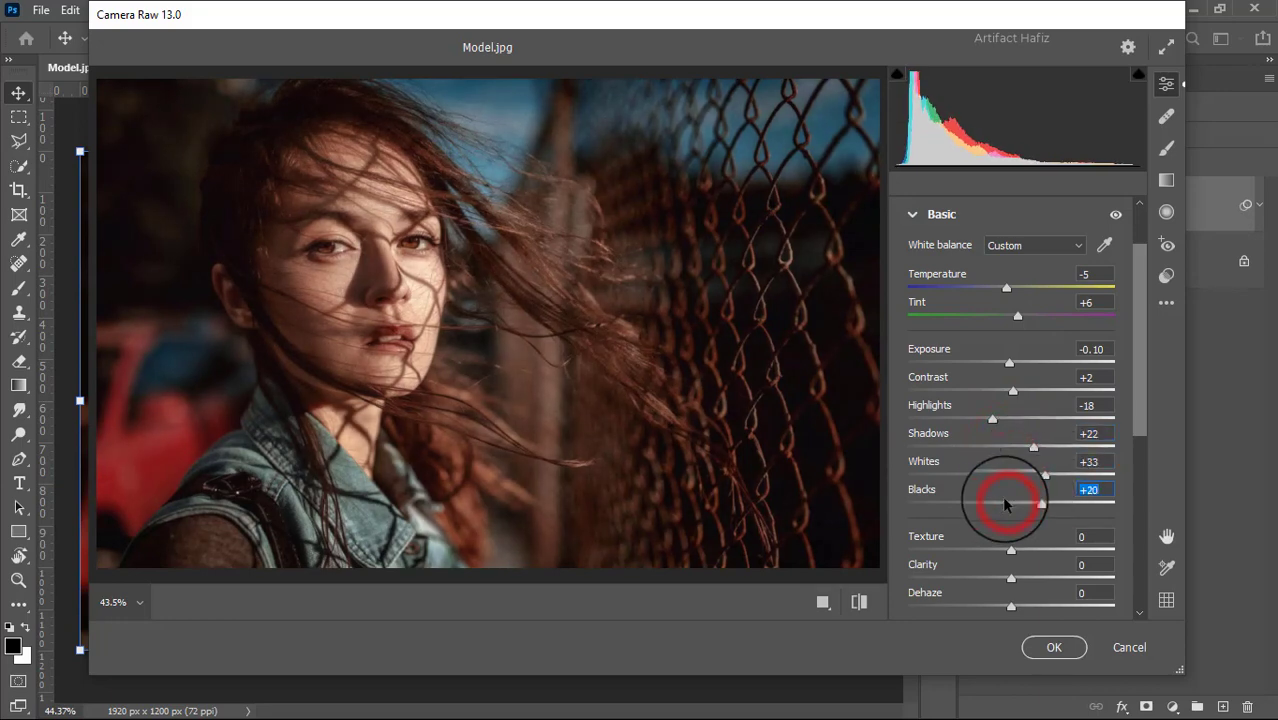
pyautogui.scroll(-2, 1057, 414)
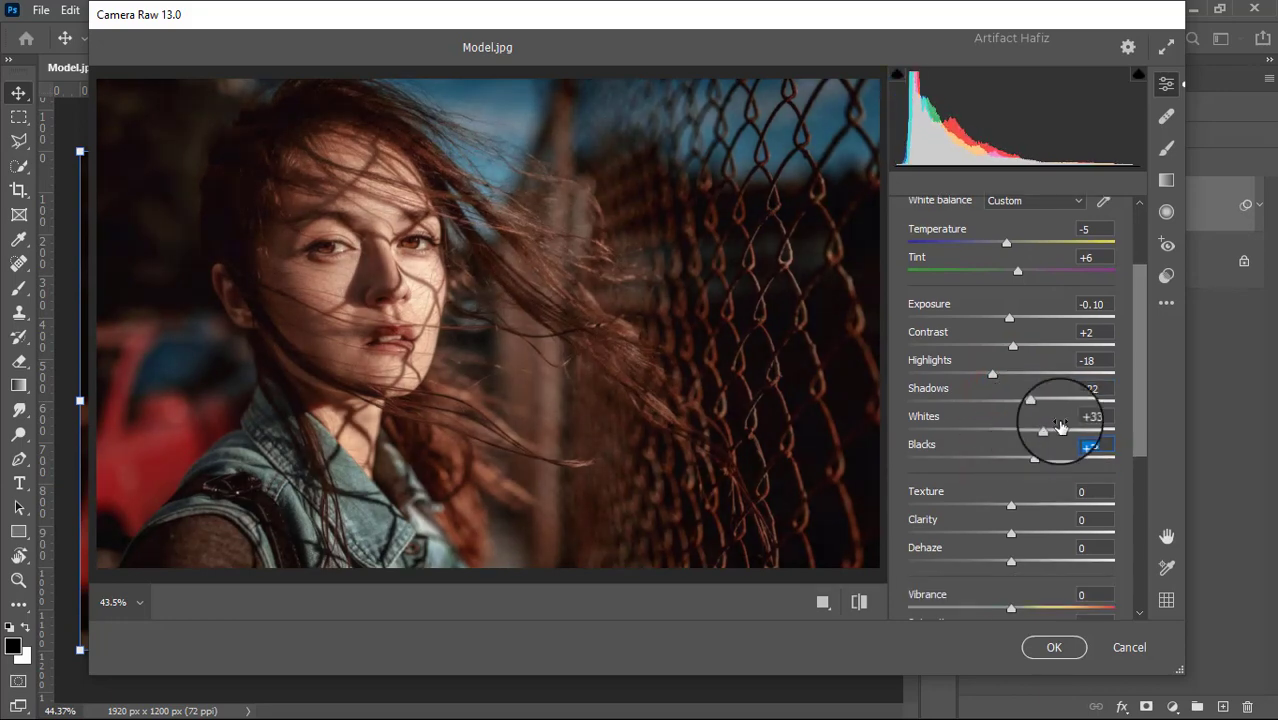
pyautogui.scroll(-2, 1057, 414)
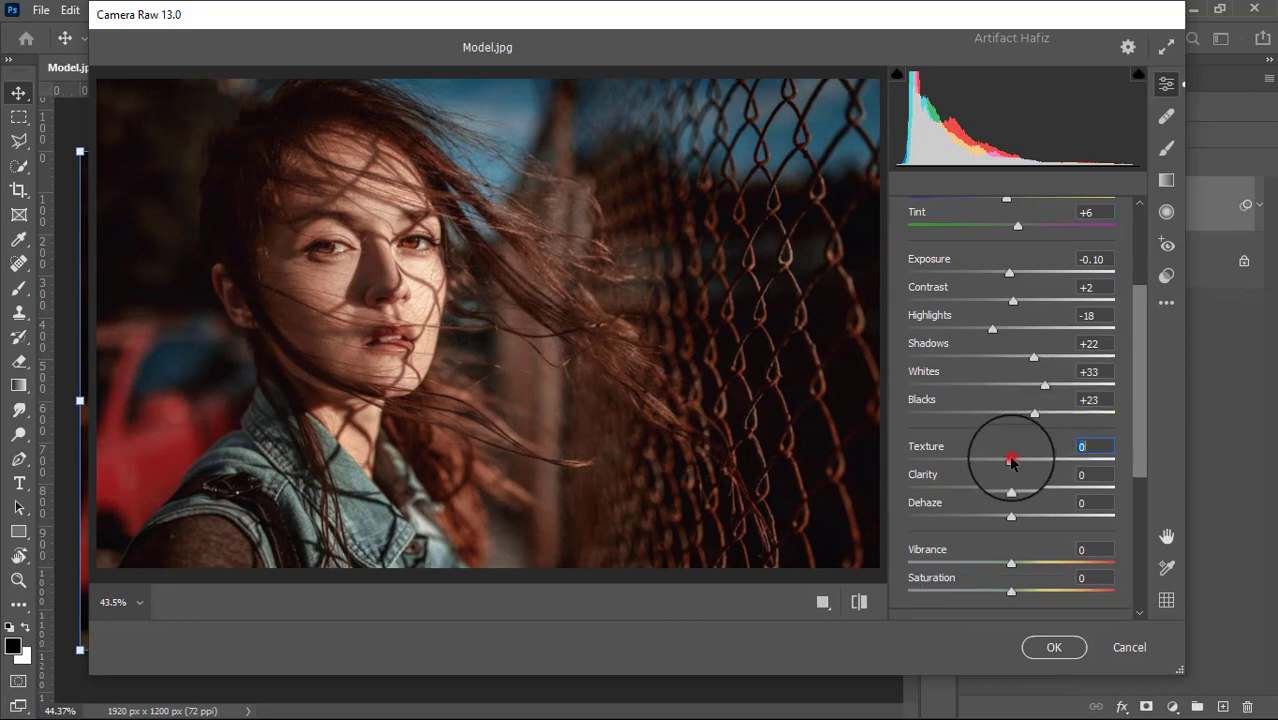
pyautogui.moveTo(1011, 460); pyautogui.dragTo(1004, 460)
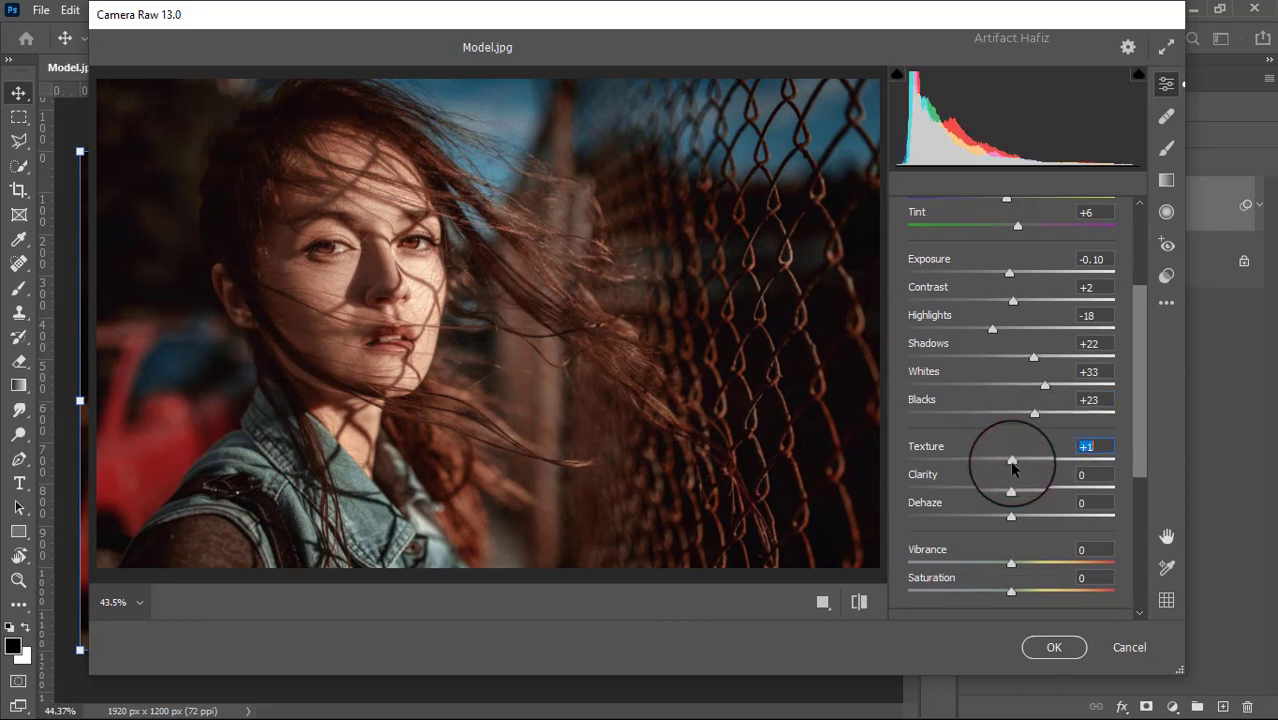
pyautogui.click(1011, 491)
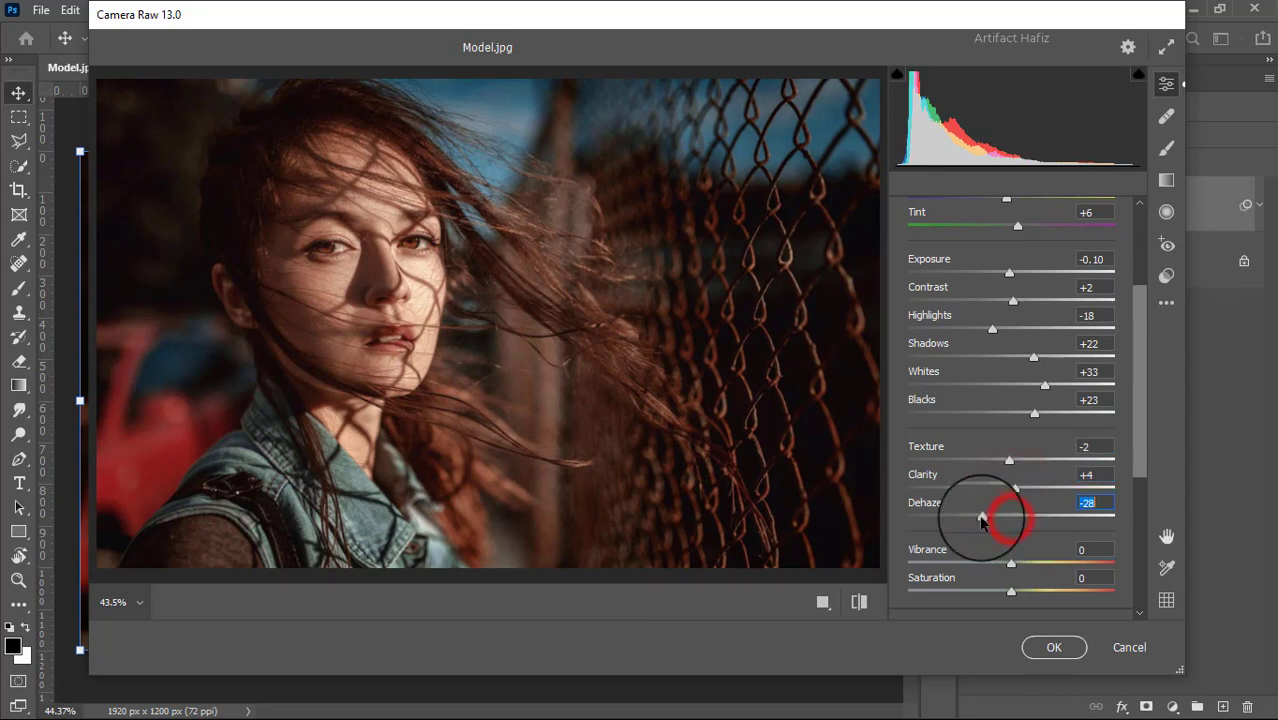
pyautogui.moveTo(1011, 520)
pyautogui.mouseDown()
pyautogui.moveTo(983, 517)
pyautogui.moveTo(1019, 513)
pyautogui.moveTo(1005, 518)
pyautogui.mouseUp()
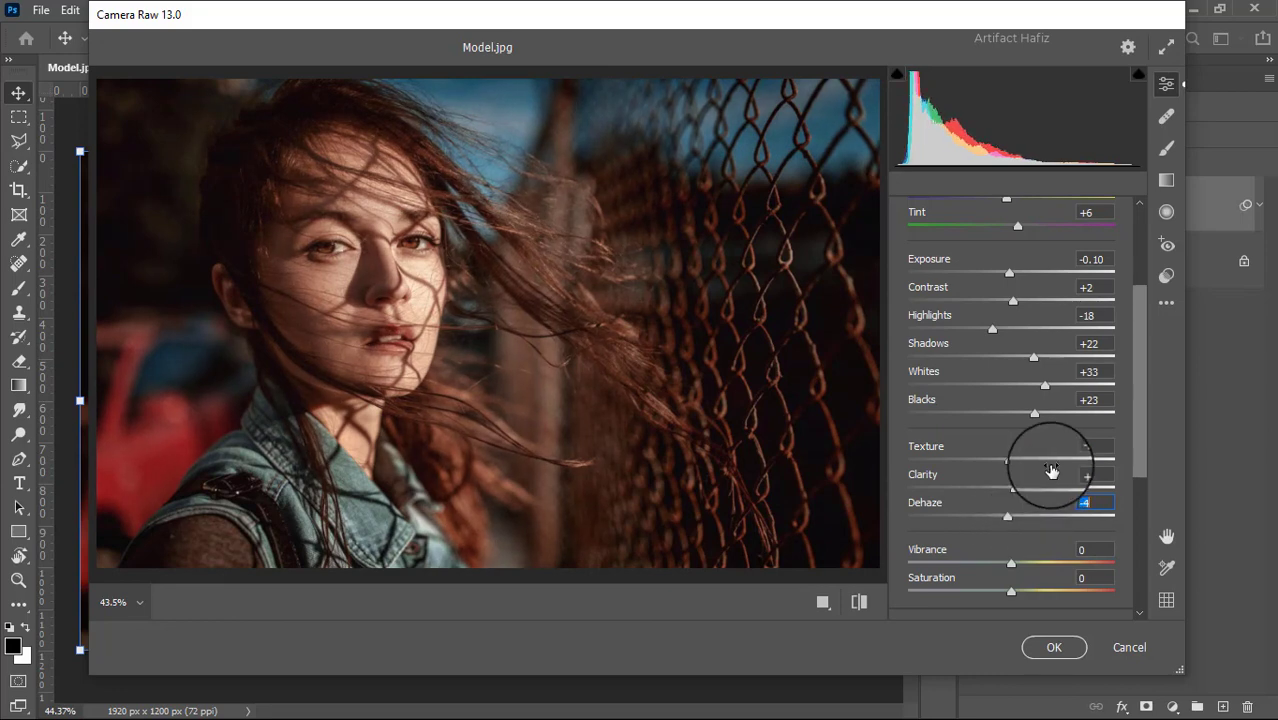
pyautogui.scroll(-3, 1045, 465)
# - Shape the tone curve with shadow and raised highlight points and a lifted black point
pyautogui.scroll(-2, 1008, 485)
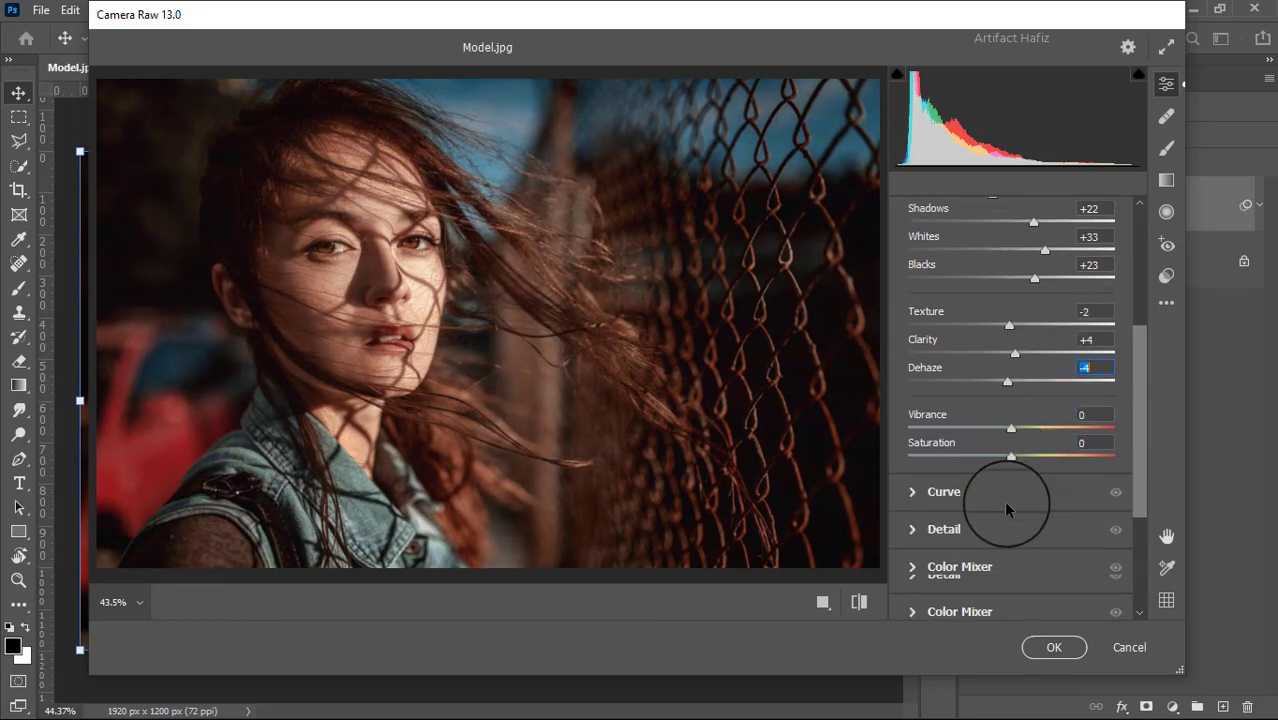
pyautogui.click(928, 492)
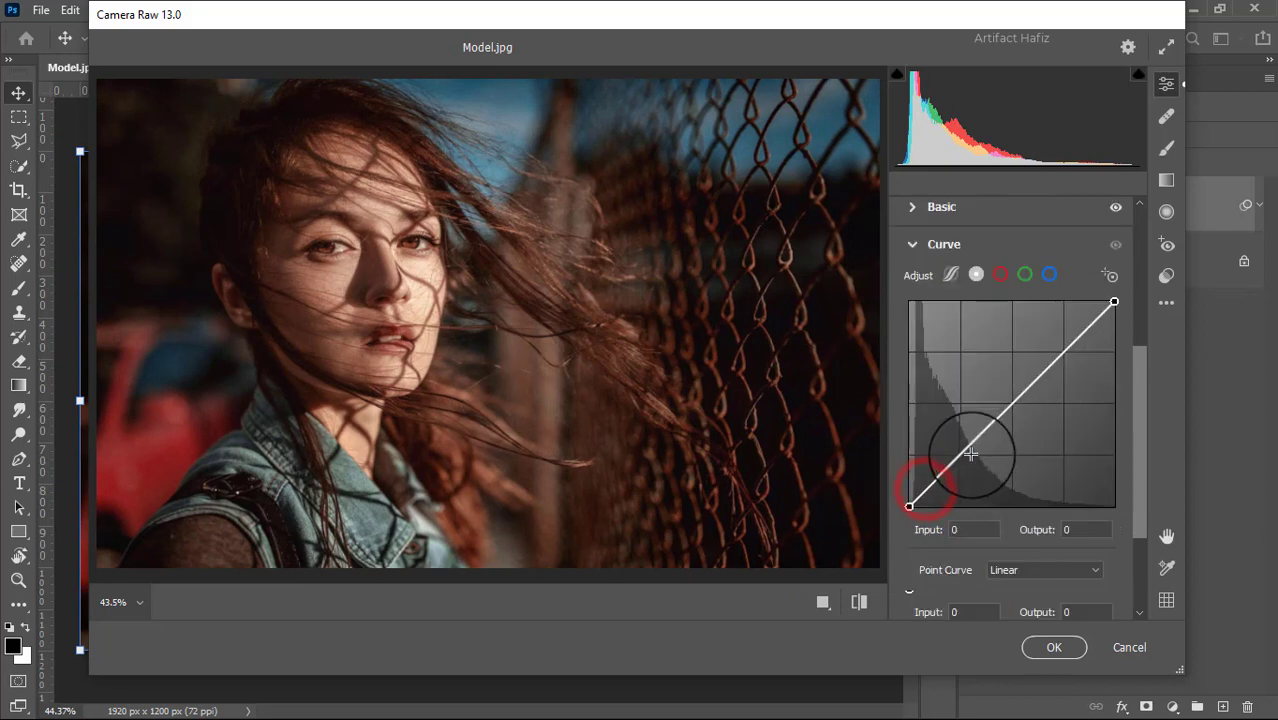
pyautogui.click(976, 448)
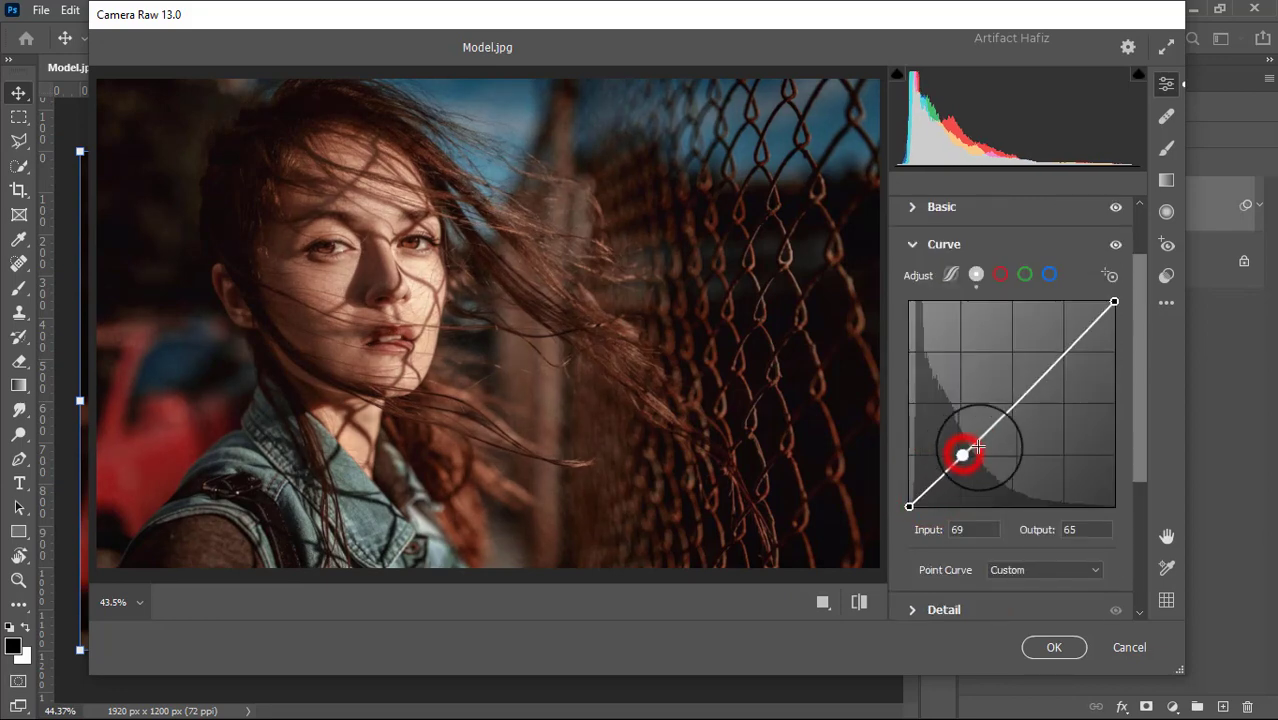
pyautogui.click(1066, 355)
pyautogui.moveTo(1066, 357); pyautogui.dragTo(1066, 350)
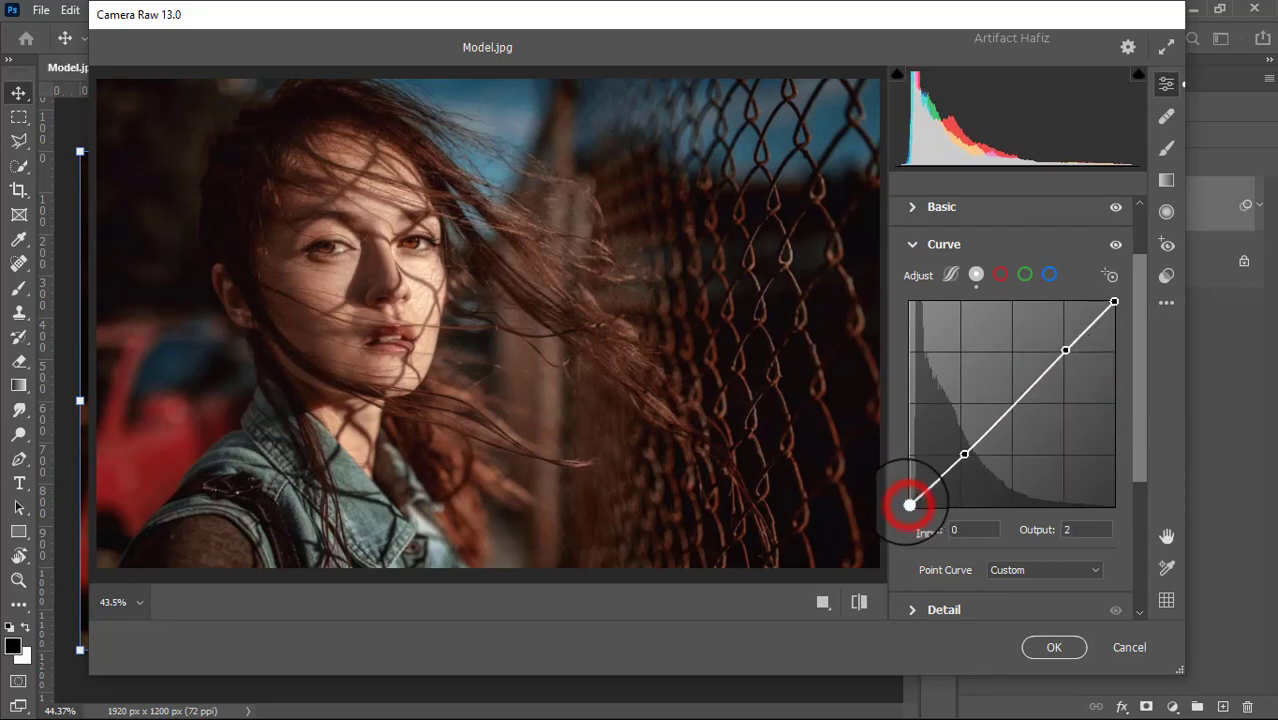
pyautogui.moveTo(909, 505); pyautogui.dragTo(909, 500)
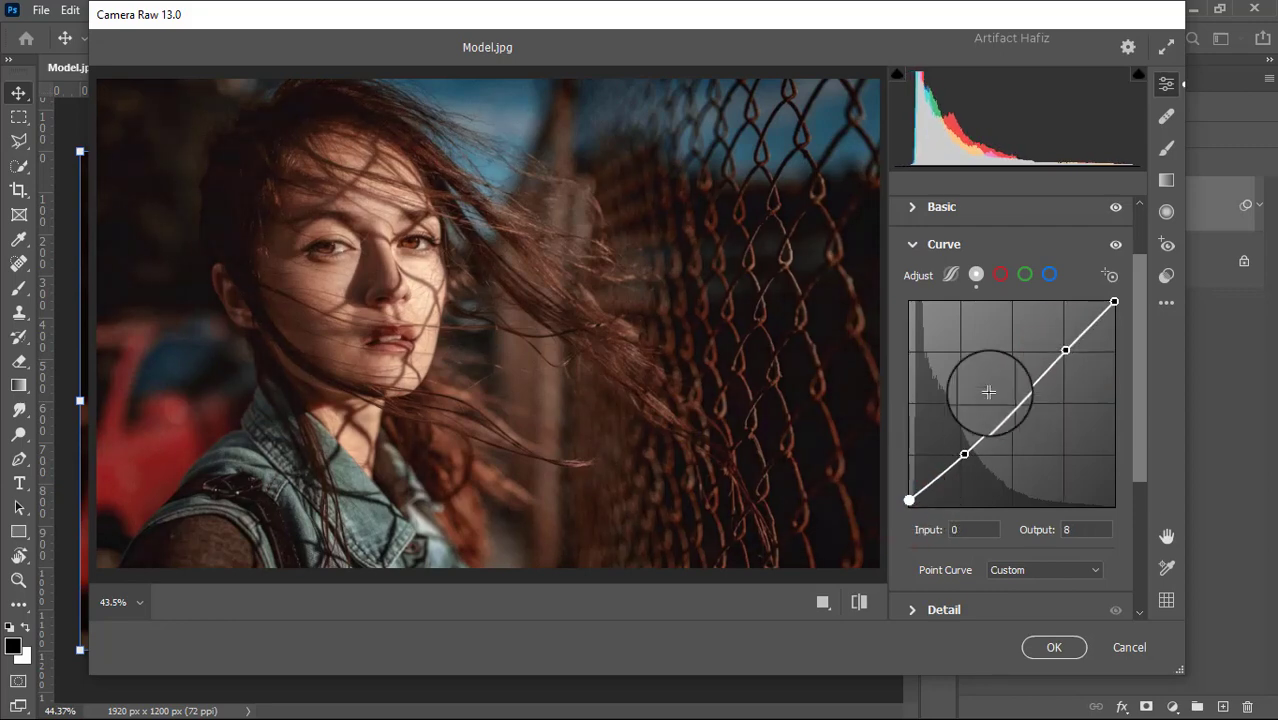
# - Set Detail to Sharpening 17, Noise Reduction 5 and Color Noise Reduction 9
pyautogui.scroll(-1, 988, 392)
pyautogui.scroll(-1, 986, 371)
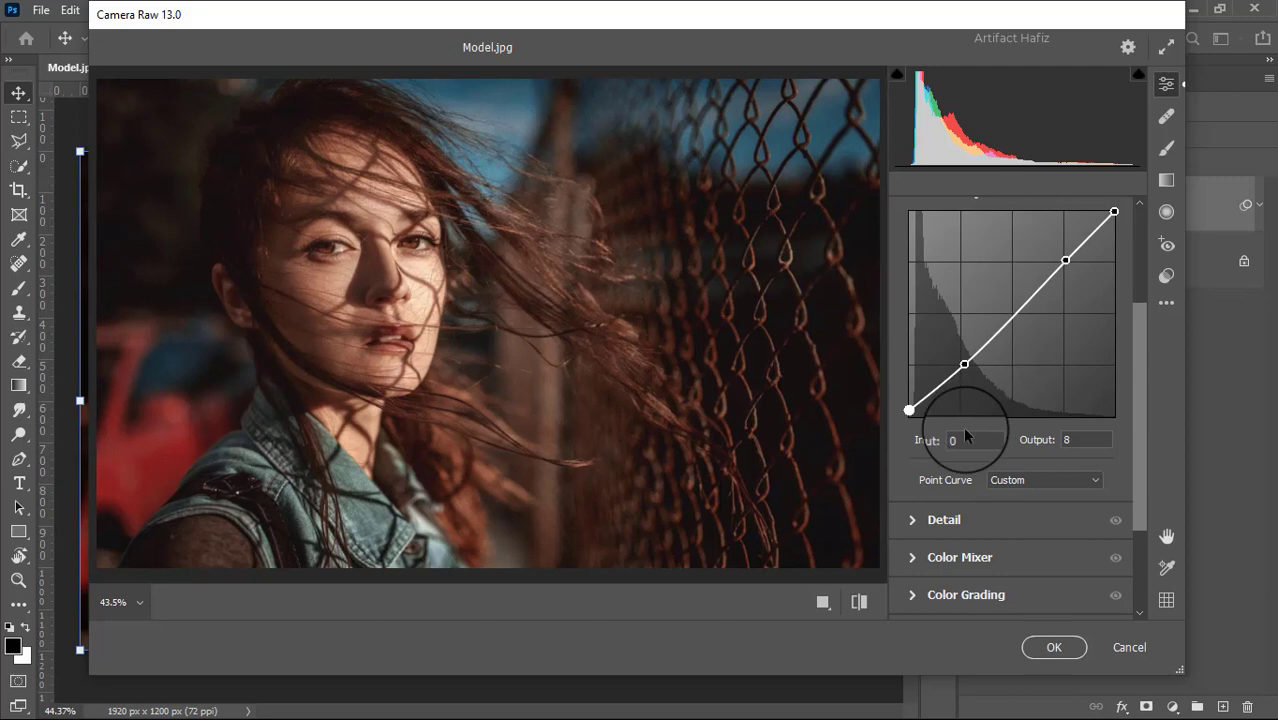
pyautogui.click(909, 520)
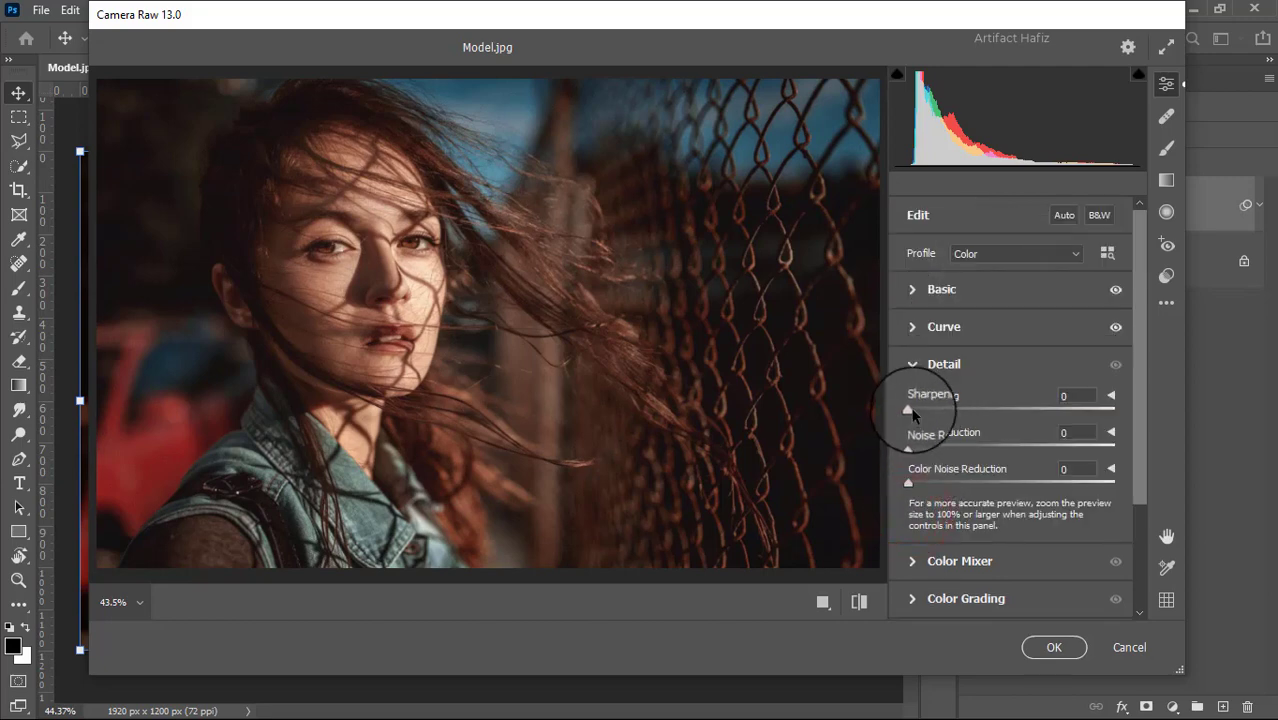
pyautogui.moveTo(908, 410)
pyautogui.mouseDown()
pyautogui.moveTo(932, 410)
pyautogui.moveTo(923, 452)
pyautogui.mouseUp()
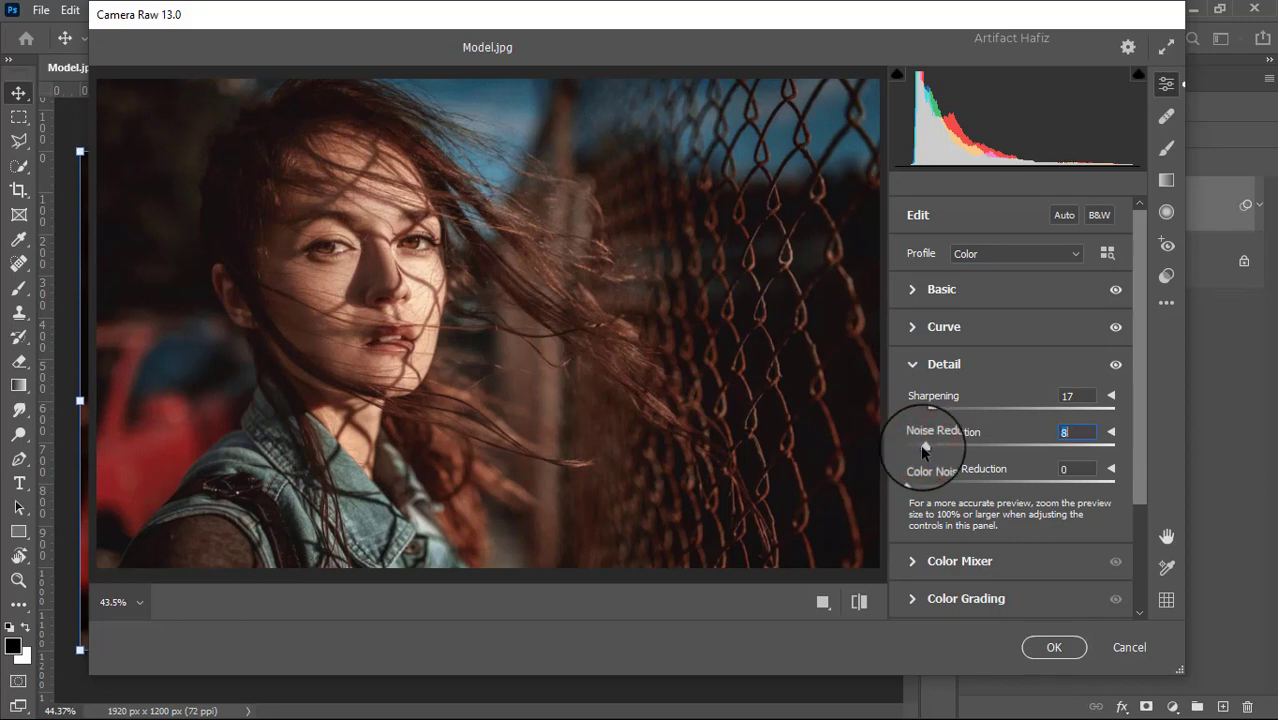
pyautogui.scroll(-2, 950, 400)
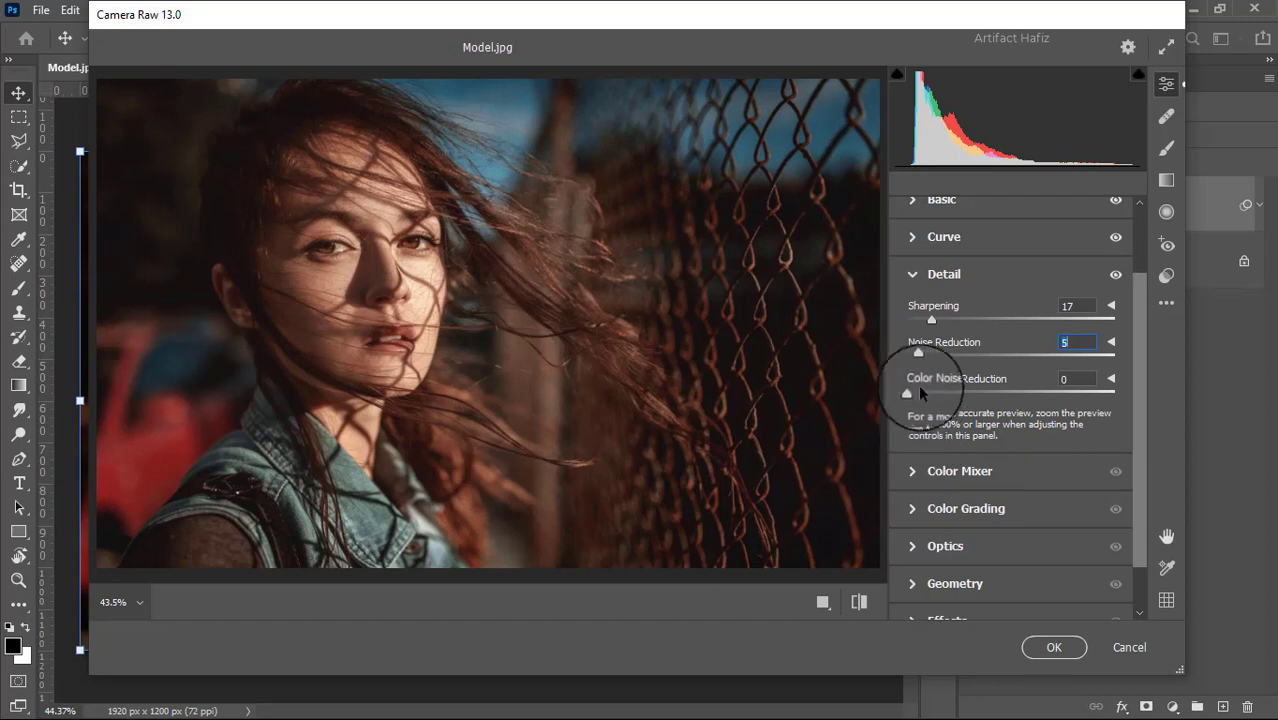
pyautogui.moveTo(907, 392); pyautogui.dragTo(926, 393)
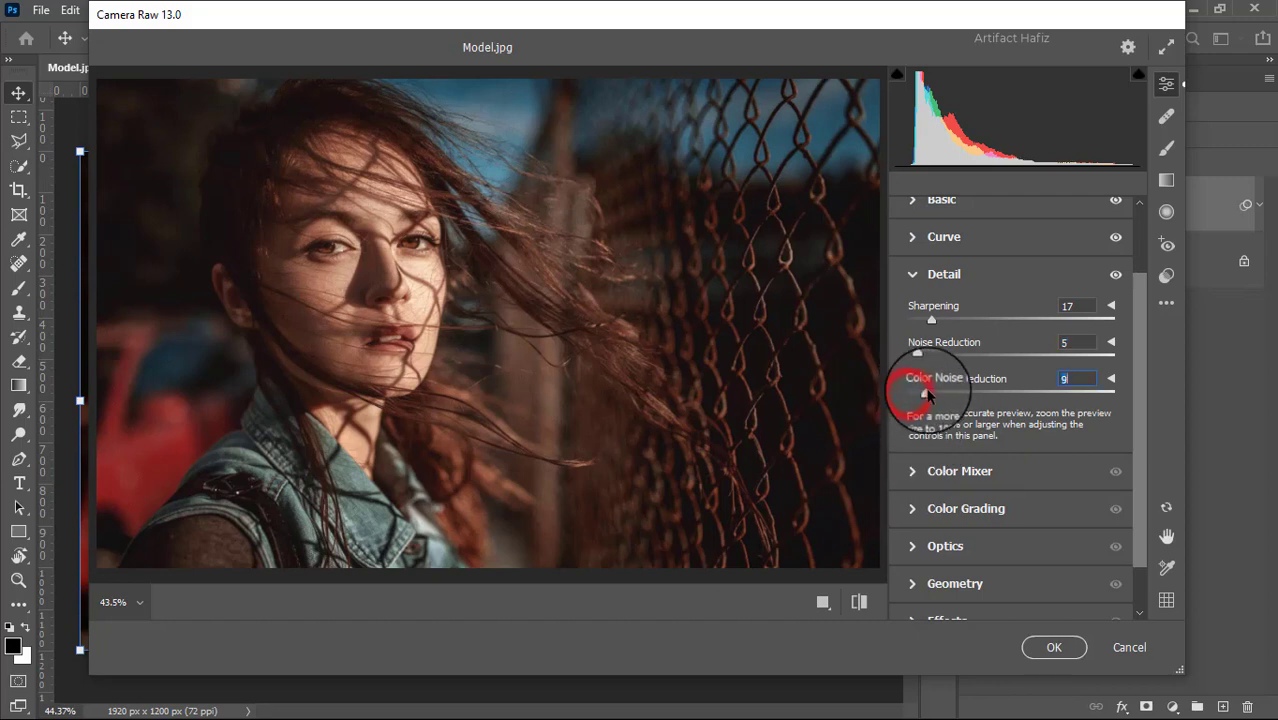
# - Set Color Mixer saturation: Yellows -13, Oranges -5, Reds +5, Greens +18, Aquas +9, Blues +10, Purples +14, Magentas +18
pyautogui.click(922, 468)
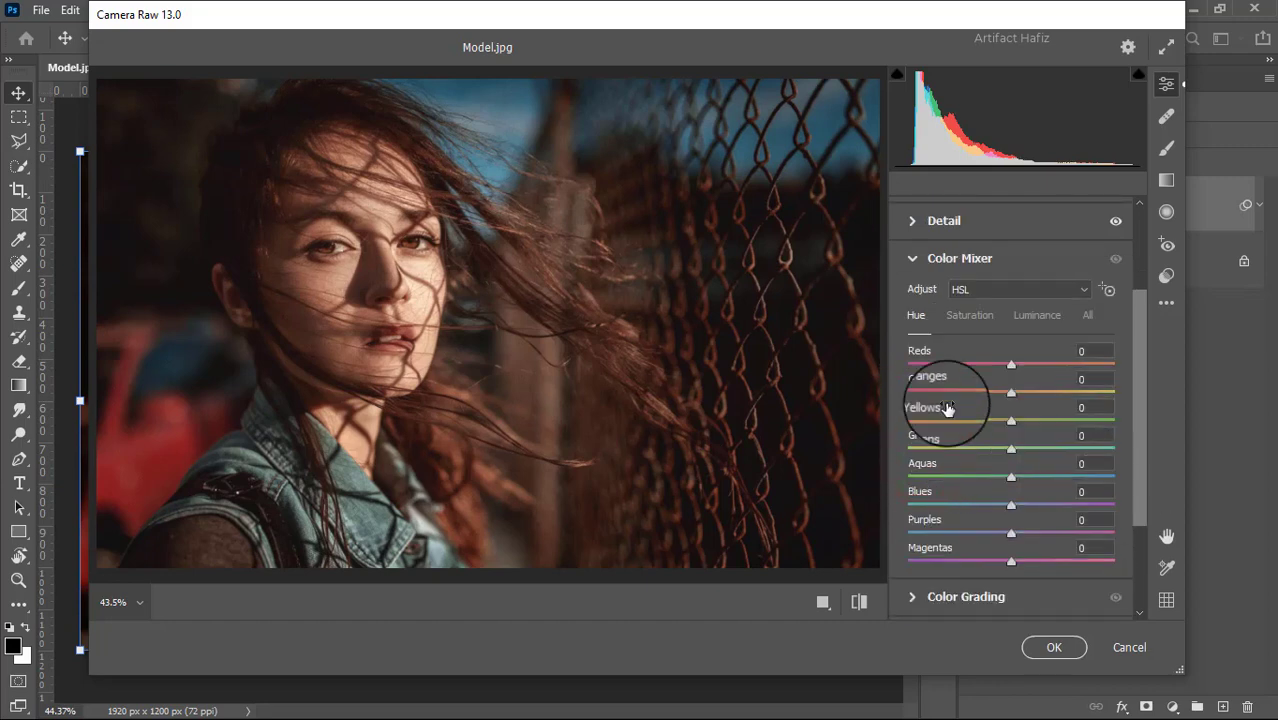
pyautogui.click(960, 313)
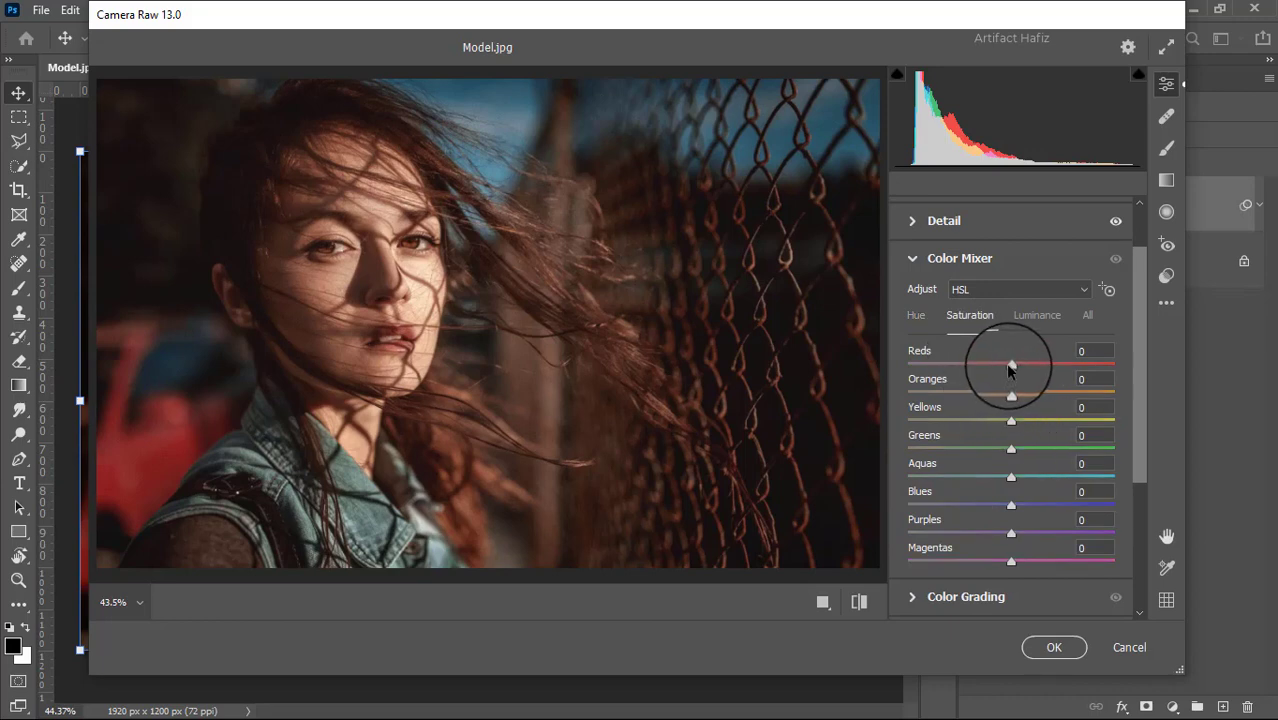
pyautogui.moveTo(1010, 424)
pyautogui.mouseDown()
pyautogui.moveTo(1047, 420)
pyautogui.moveTo(961, 420)
pyautogui.moveTo(1118, 420)
pyautogui.moveTo(928, 424)
pyautogui.moveTo(1138, 426)
pyautogui.moveTo(956, 422)
pyautogui.moveTo(1021, 426)
pyautogui.moveTo(997, 435)
pyautogui.moveTo(1031, 449)
pyautogui.moveTo(1021, 476)
pyautogui.moveTo(1048, 507)
pyautogui.moveTo(1021, 505)
pyautogui.moveTo(1030, 561)
pyautogui.mouseUp()
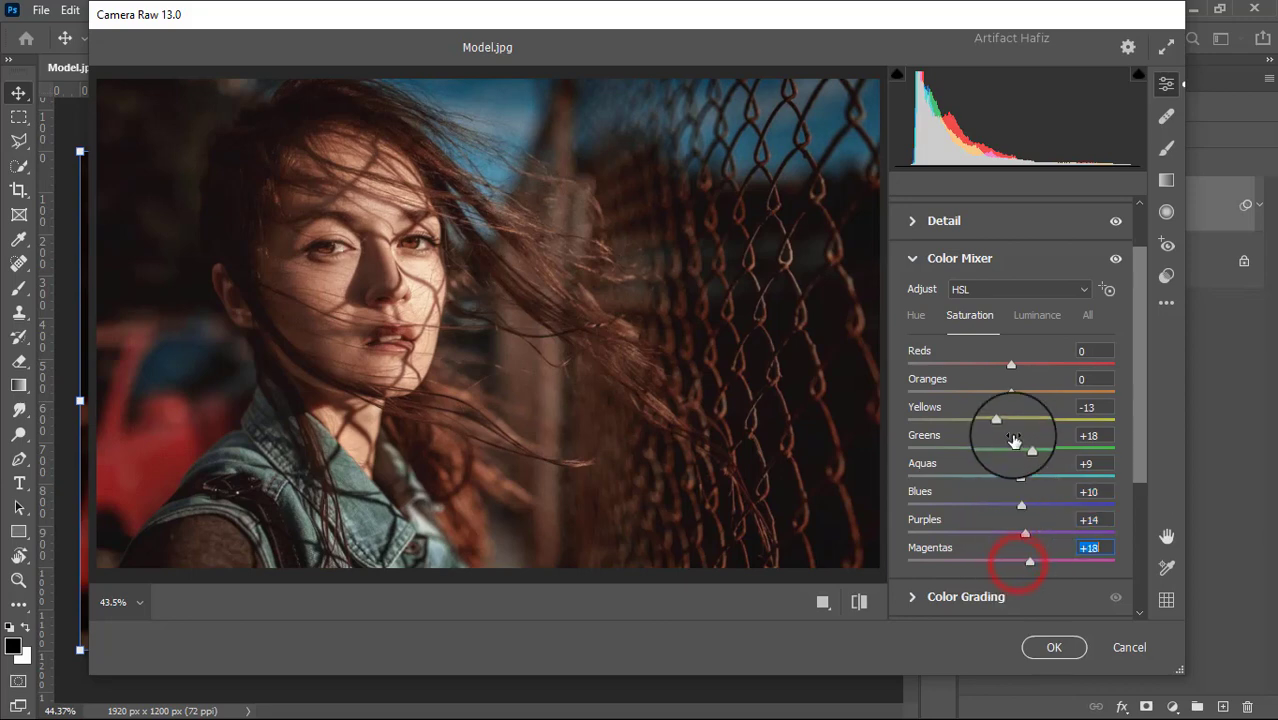
pyautogui.moveTo(1012, 392); pyautogui.dragTo(998, 395)
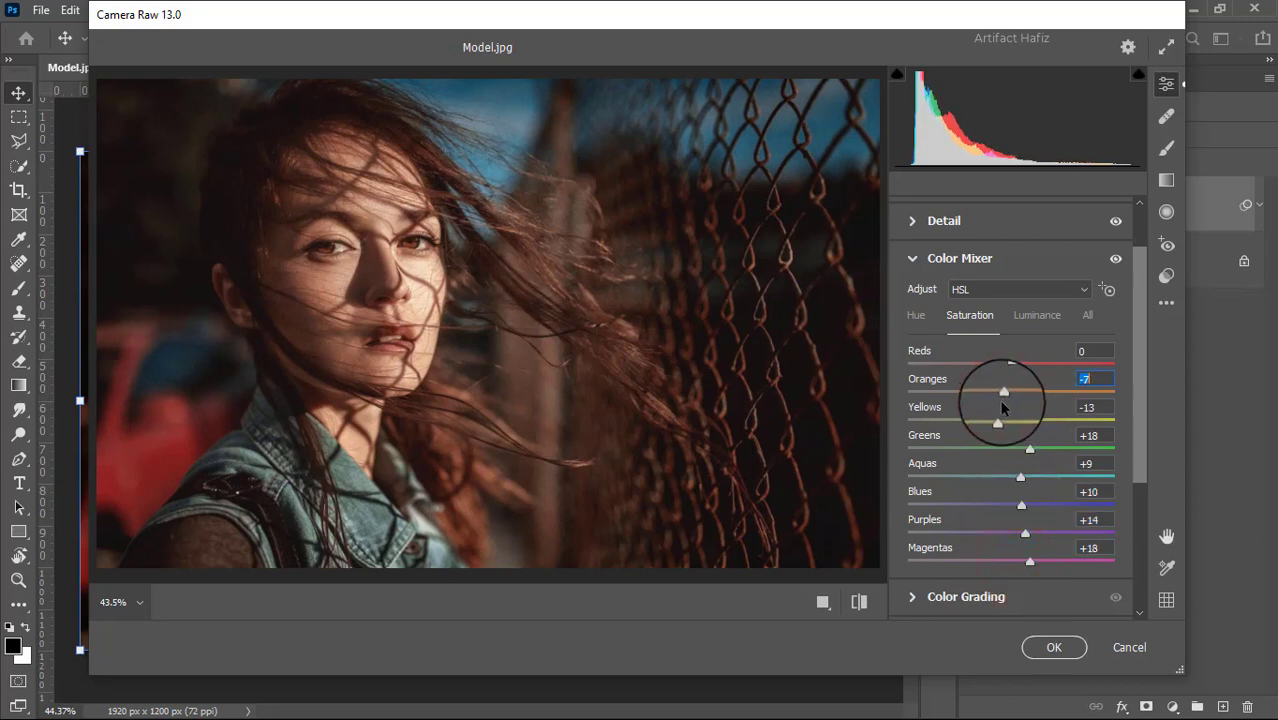
pyautogui.click(1001, 393)
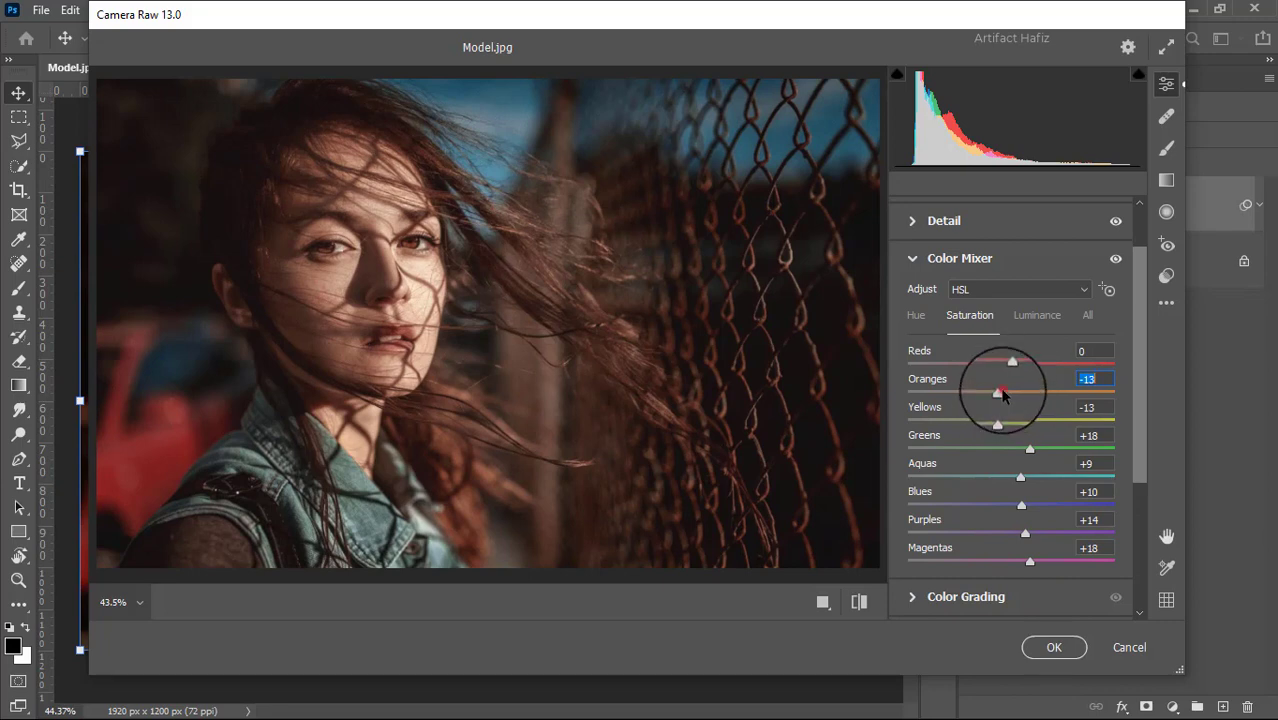
pyautogui.moveTo(1008, 393)
pyautogui.mouseDown()
pyautogui.moveTo(1006, 364)
pyautogui.moveTo(1020, 366)
pyautogui.mouseUp()
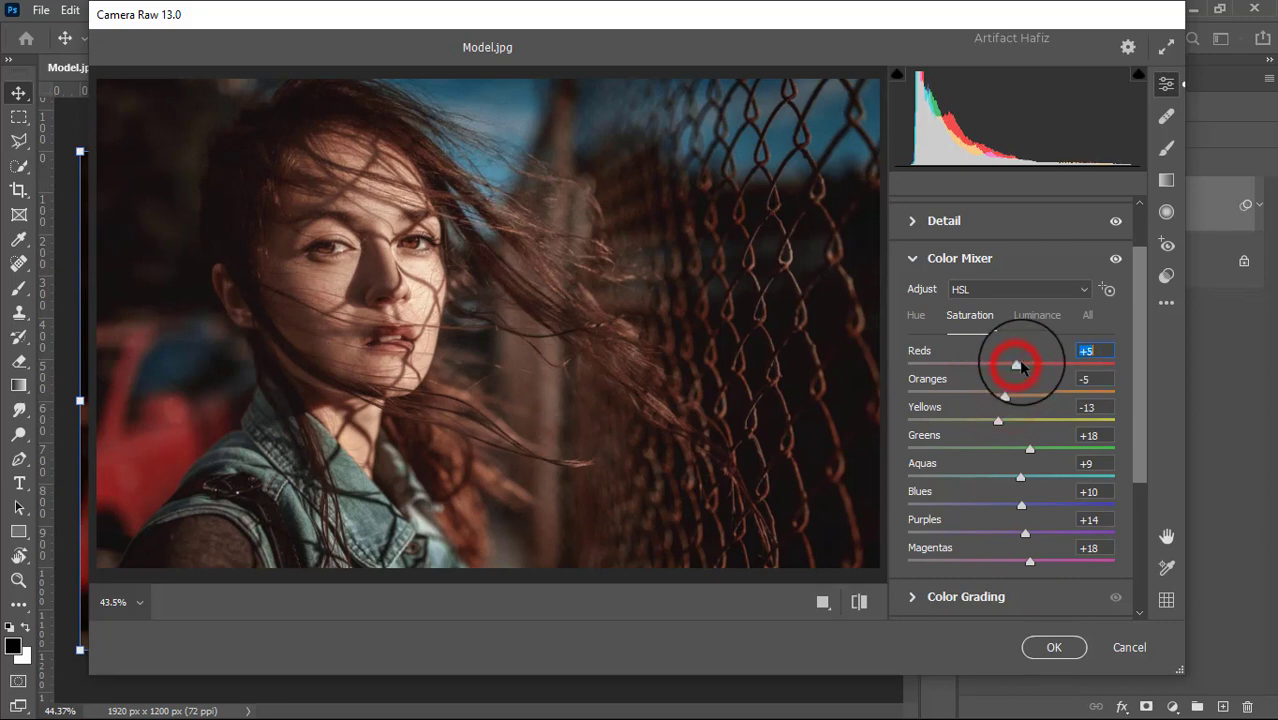
pyautogui.click(1021, 314)
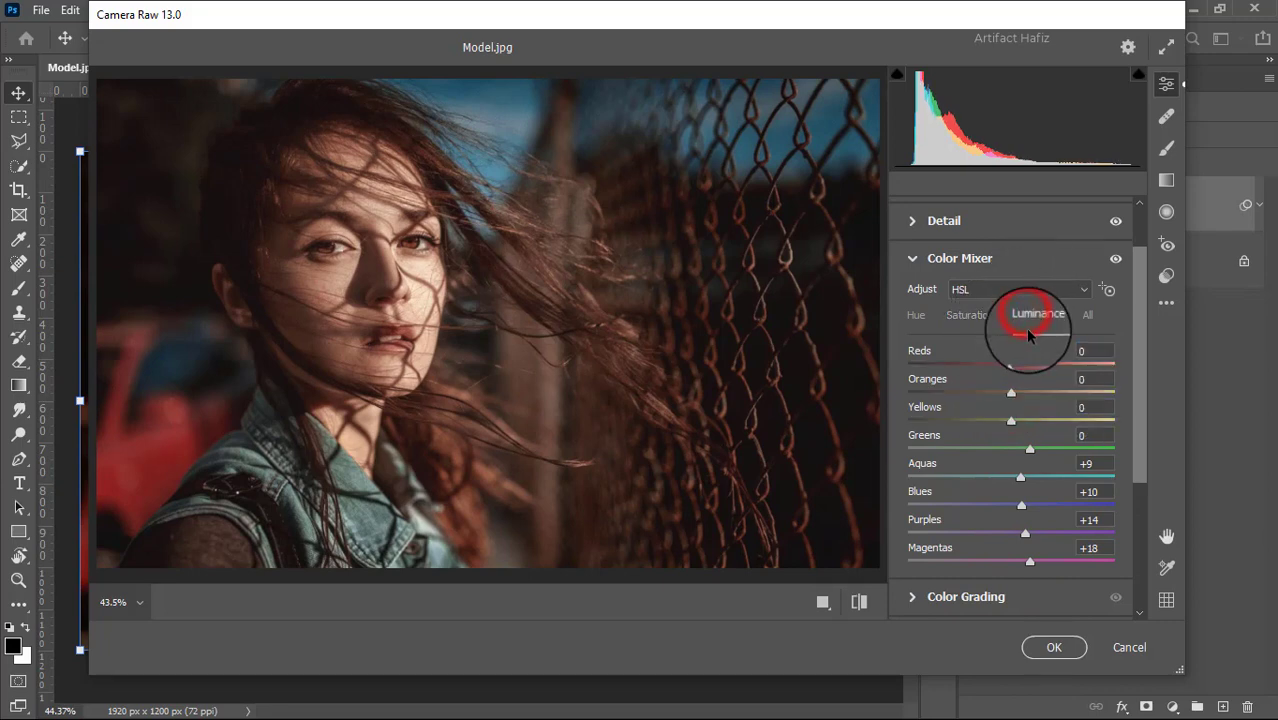
# - Raise every colour's luminance, including Reds +21 and Yellows +7
pyautogui.moveTo(1010, 394); pyautogui.dragTo(1015, 394)
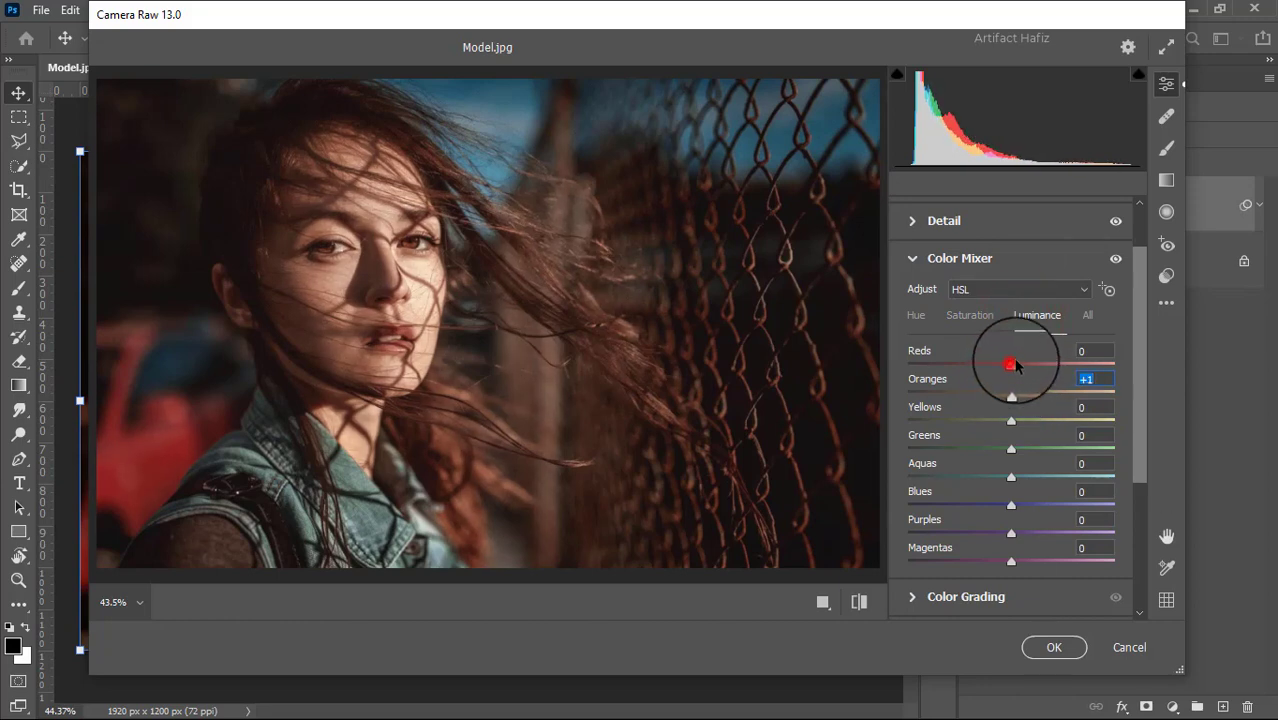
pyautogui.moveTo(1011, 361)
pyautogui.mouseDown()
pyautogui.moveTo(1041, 363)
pyautogui.moveTo(1021, 363)
pyautogui.moveTo(1032, 368)
pyautogui.mouseUp()
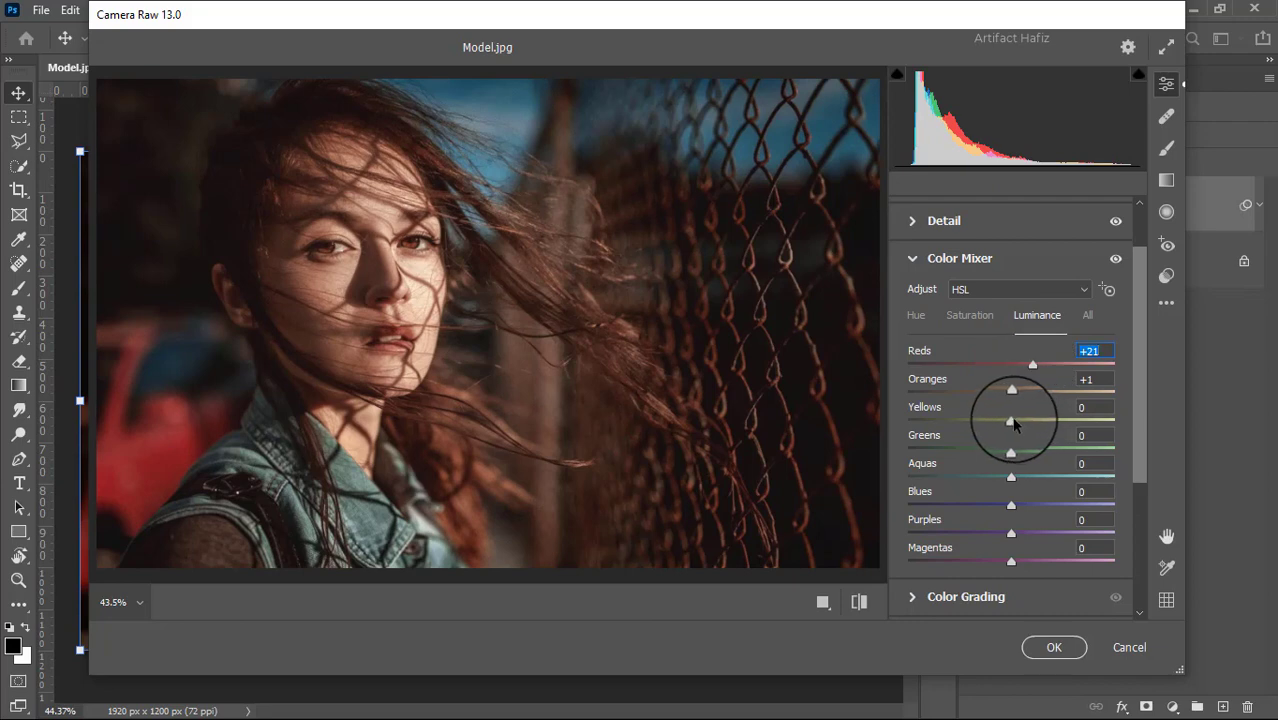
pyautogui.moveTo(1010, 421); pyautogui.dragTo(1027, 476)
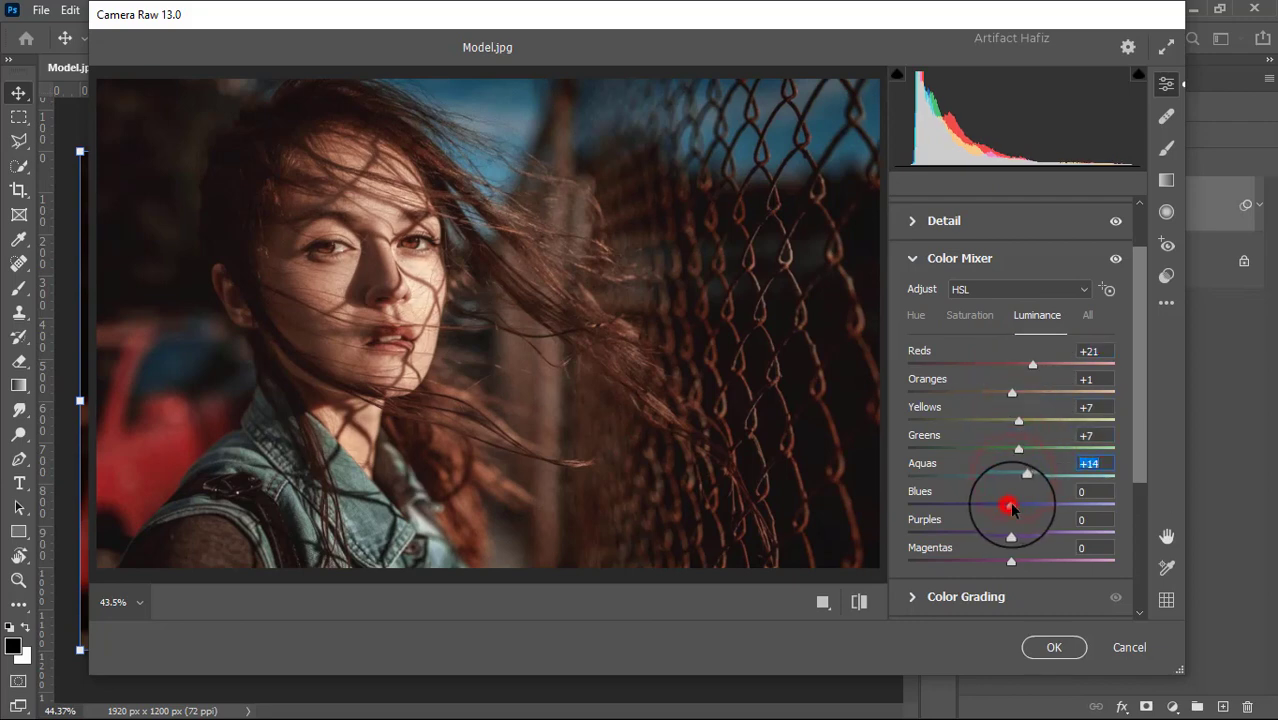
pyautogui.moveTo(1010, 531)
pyautogui.mouseDown()
pyautogui.moveTo(1028, 530)
pyautogui.moveTo(1020, 563)
pyautogui.mouseUp()
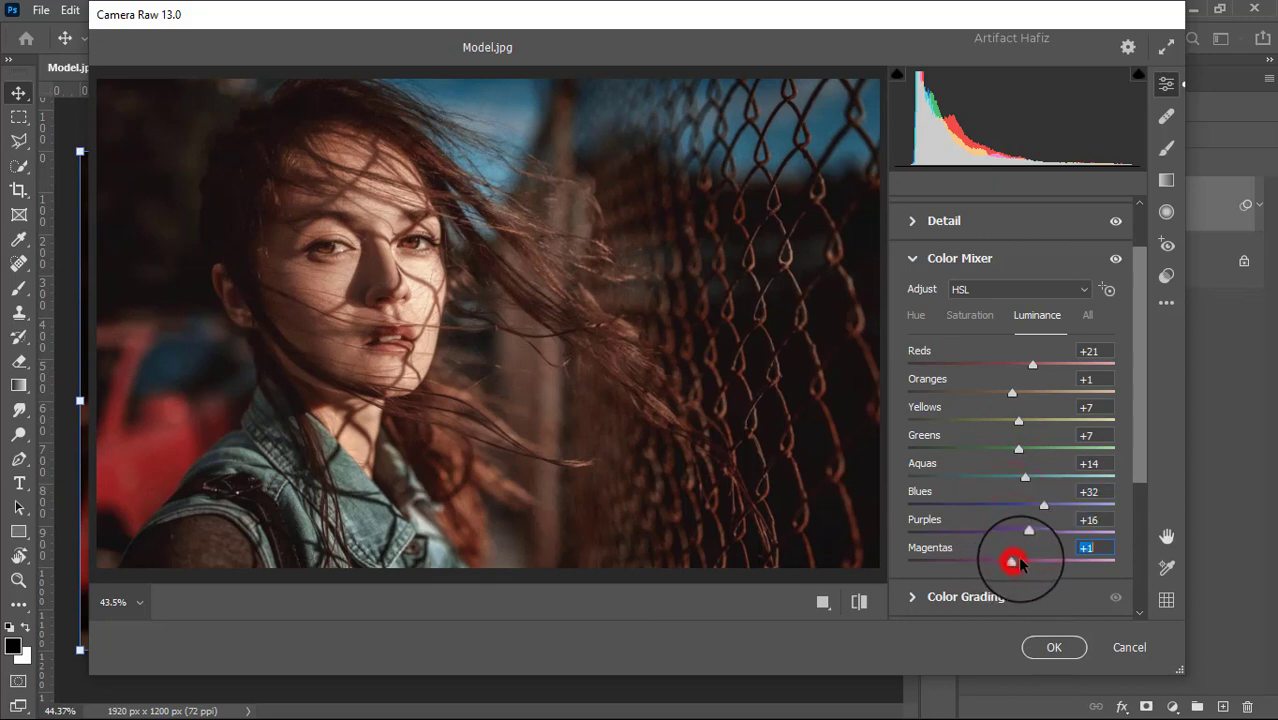
# - Shift Aquas hue to -32 and Blues to -49, then set Oranges saturation to +29
pyautogui.click(916, 315)
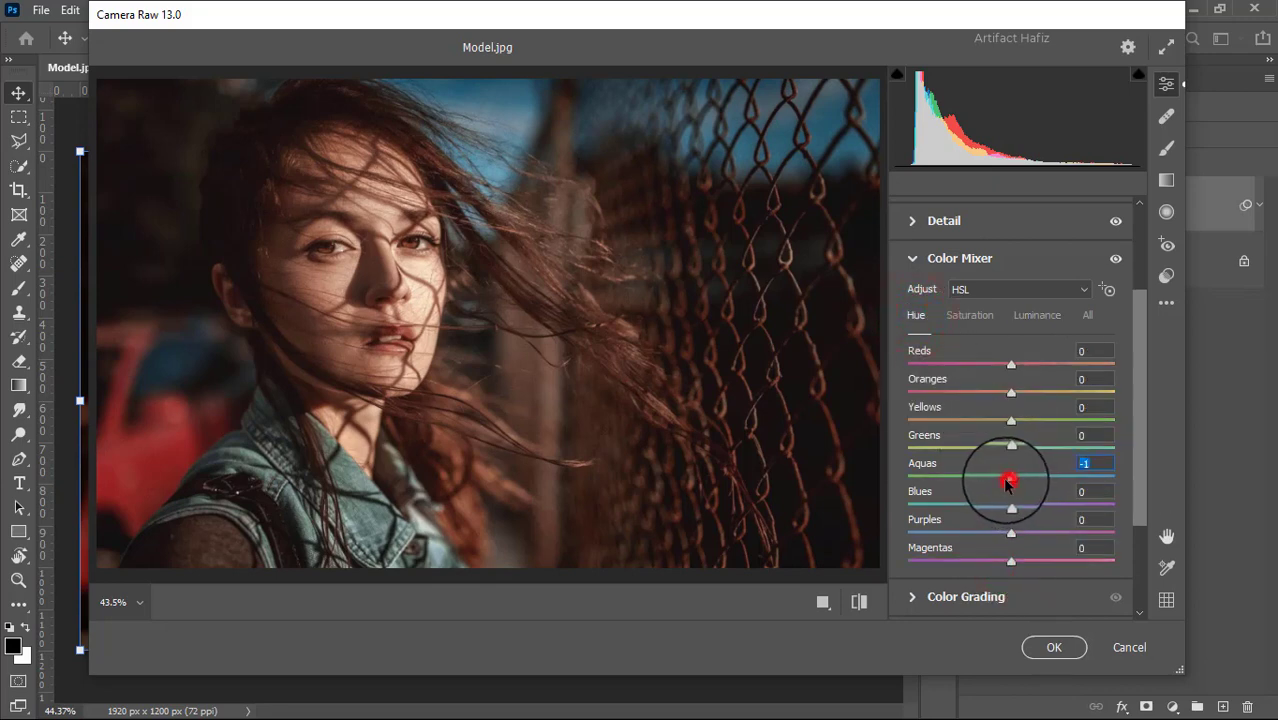
pyautogui.moveTo(1008, 482)
pyautogui.mouseDown()
pyautogui.moveTo(980, 476)
pyautogui.moveTo(964, 503)
pyautogui.mouseUp()
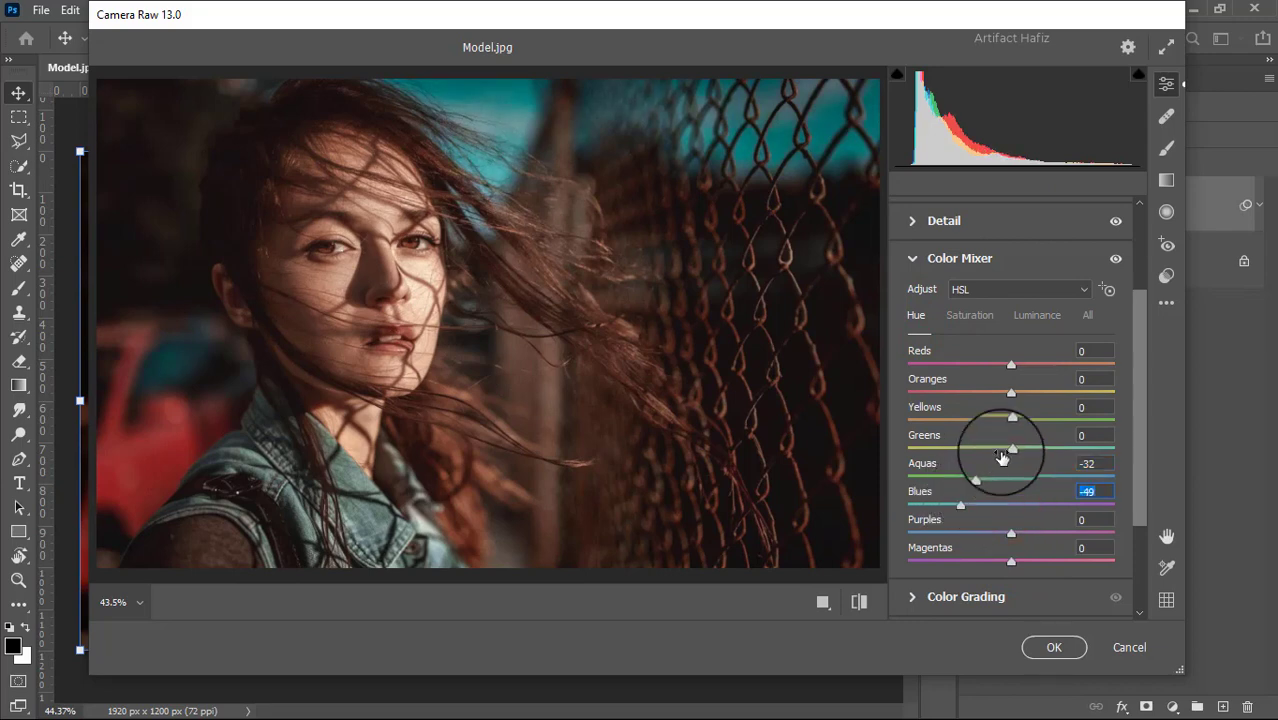
pyautogui.click(975, 314)
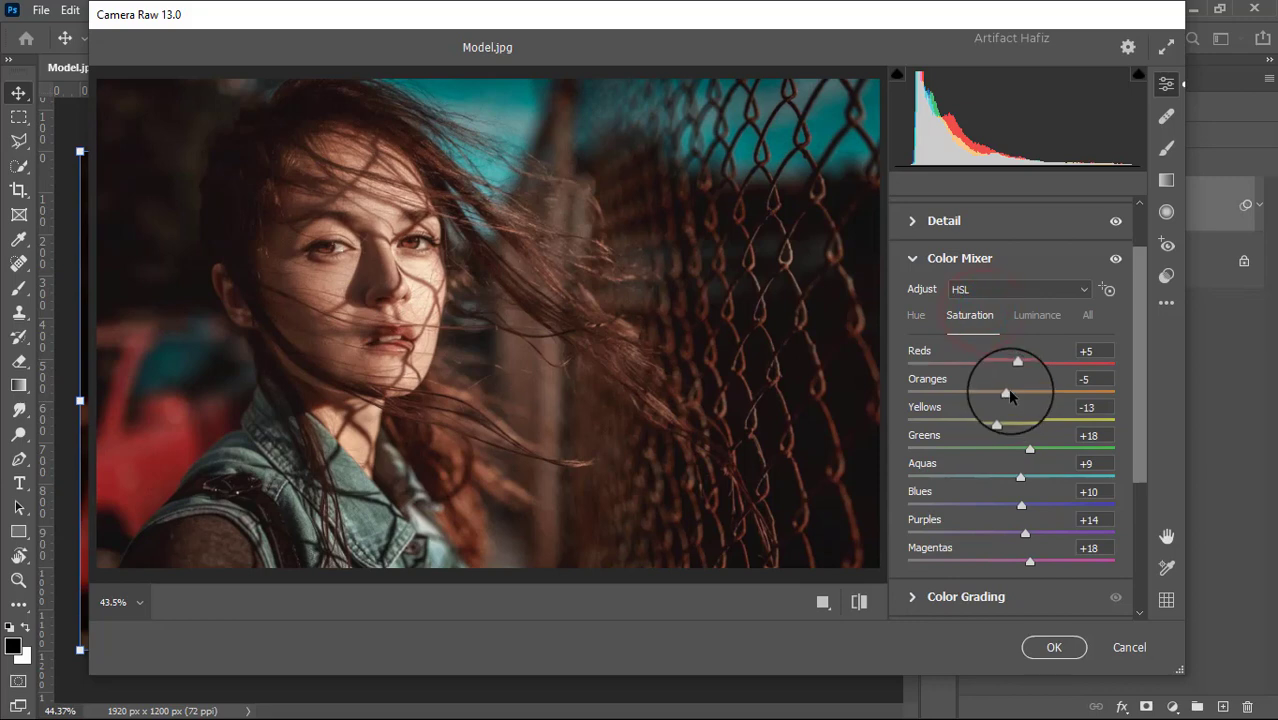
pyautogui.moveTo(1036, 393); pyautogui.dragTo(1047, 400)
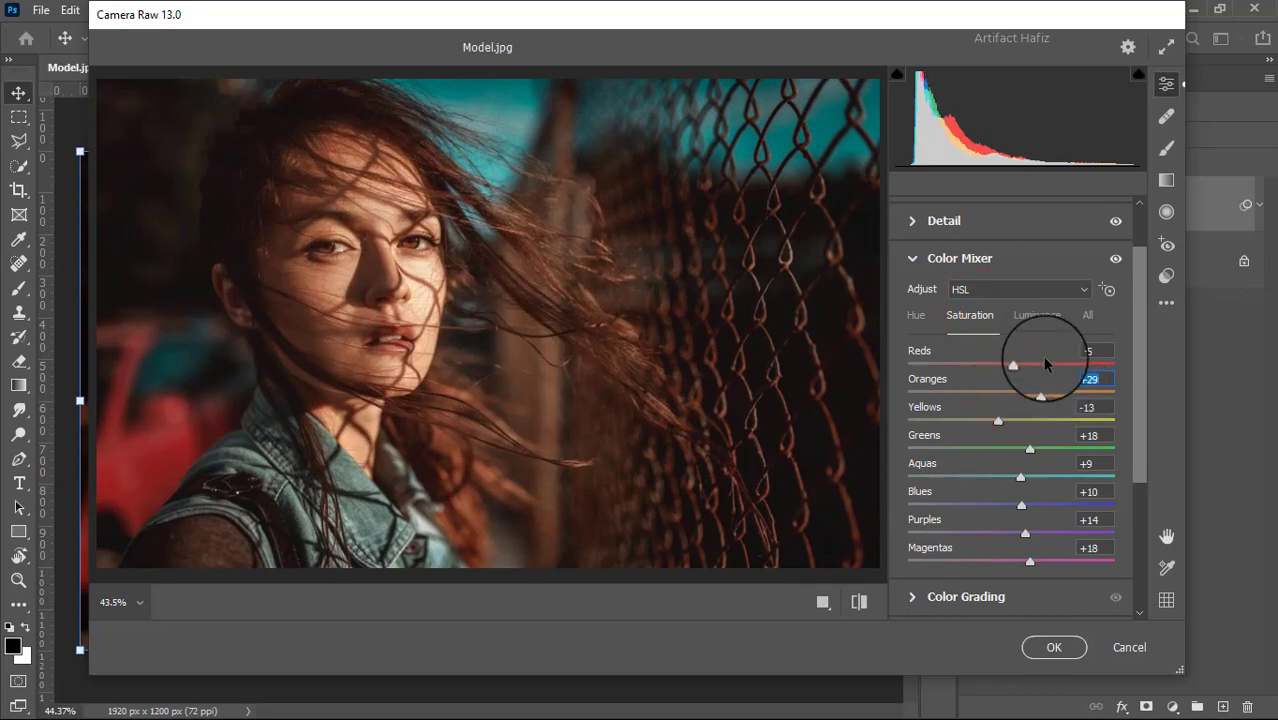
pyautogui.scroll(-2, 1044, 365)
pyautogui.scroll(-1, 1046, 363)
# - Color-grade the shadows toward cool blue and the highlights toward orange
pyautogui.click(913, 450)
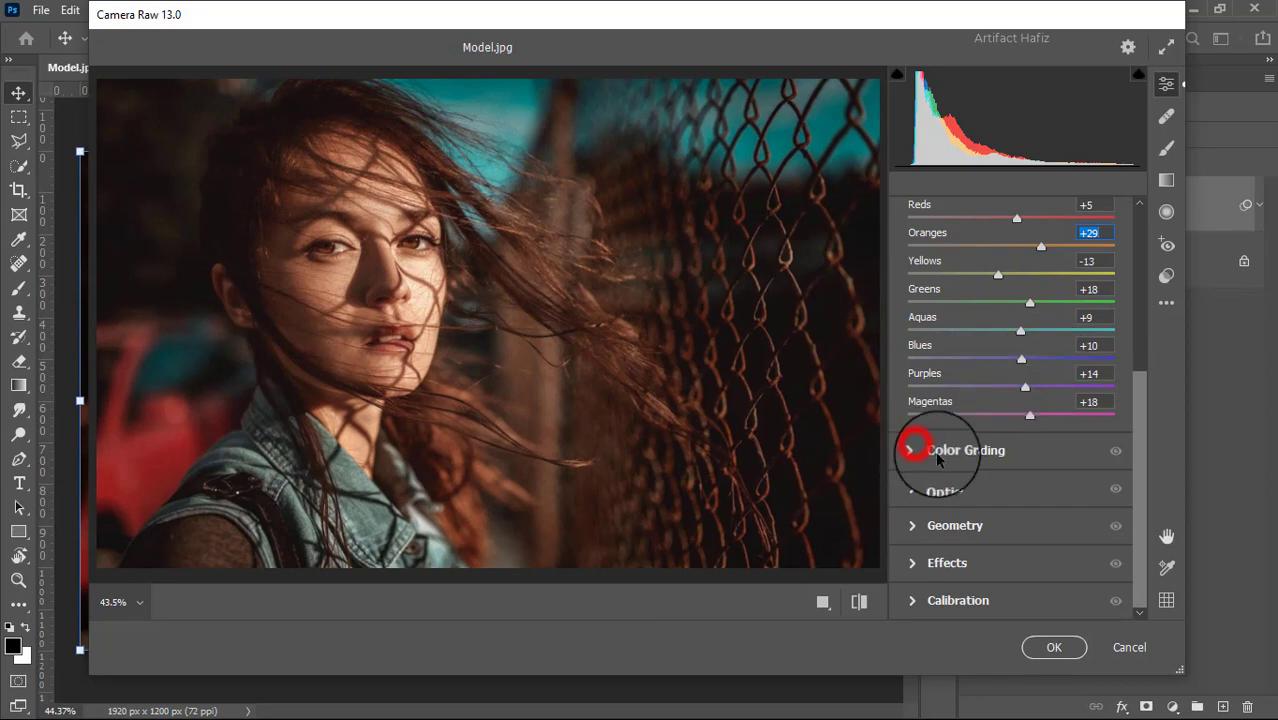
pyautogui.moveTo(943, 494); pyautogui.dragTo(909, 543)
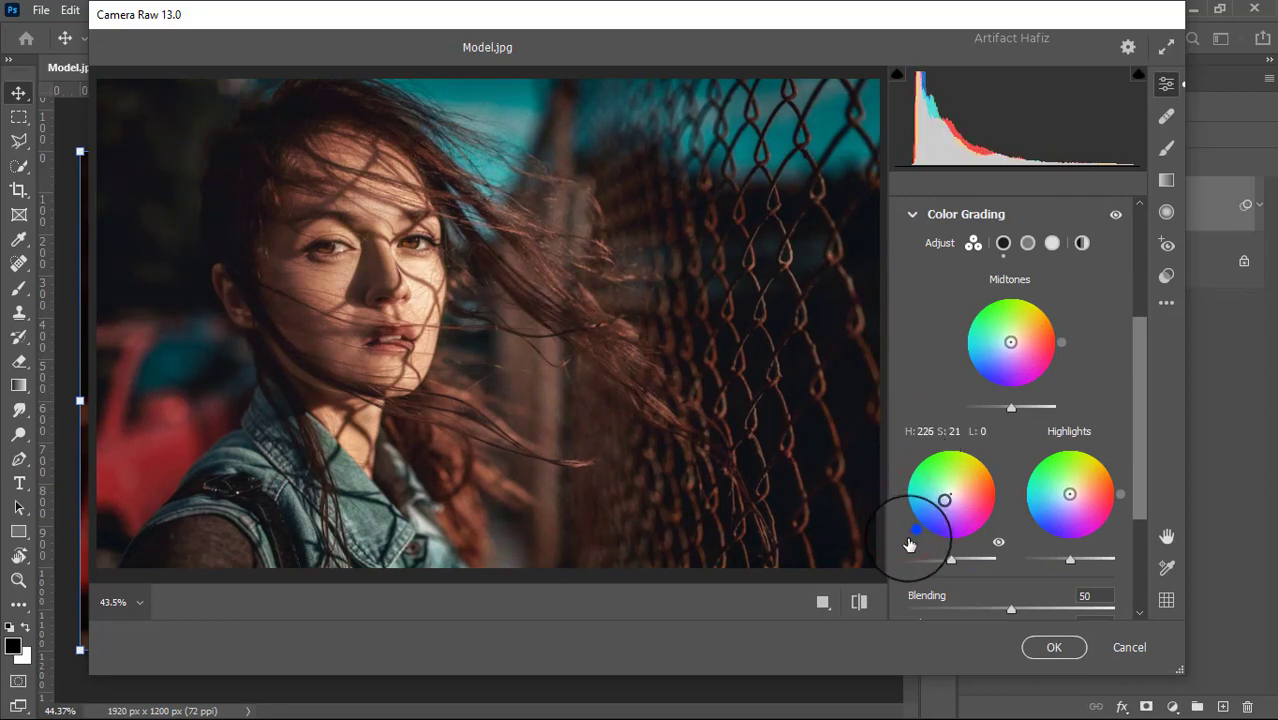
pyautogui.moveTo(1070, 494); pyautogui.dragTo(1073, 491)
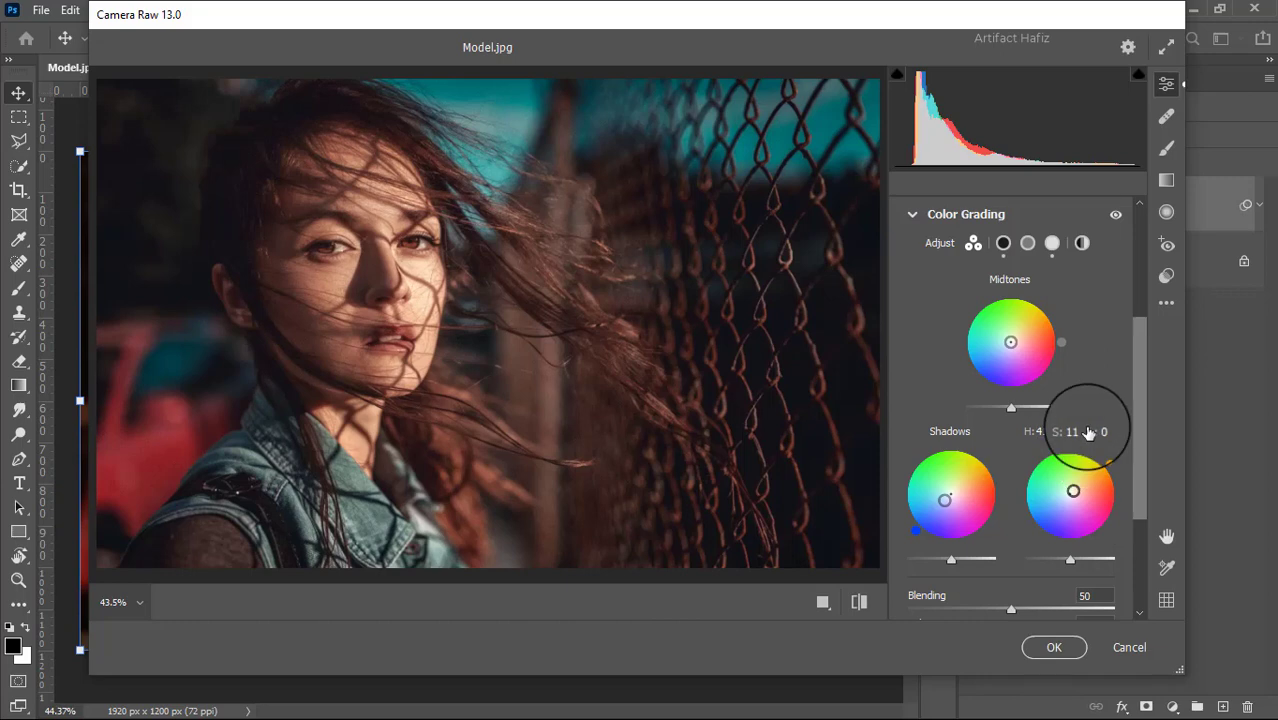
# - Set Calibration primary saturation to Red -9, Green +7, Blue +10 and apply the filter
pyautogui.scroll(-4, 1085, 430)
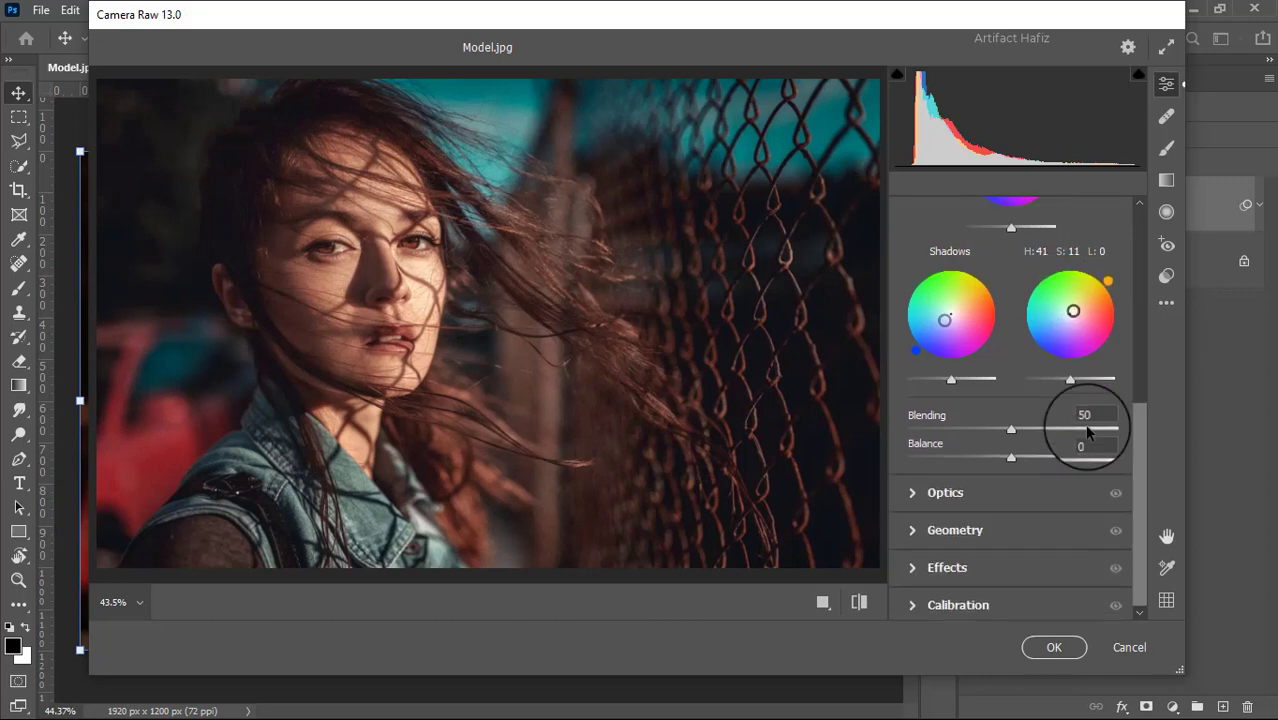
pyautogui.click(920, 563)
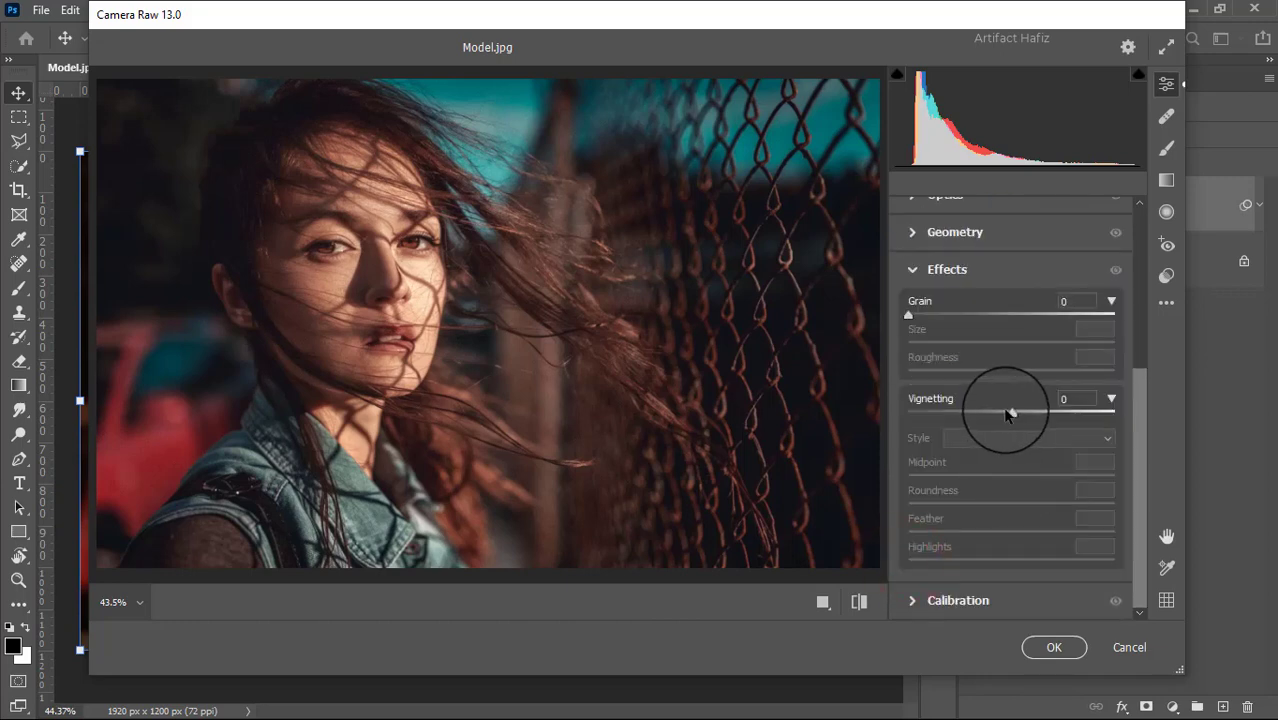
pyautogui.click(914, 600)
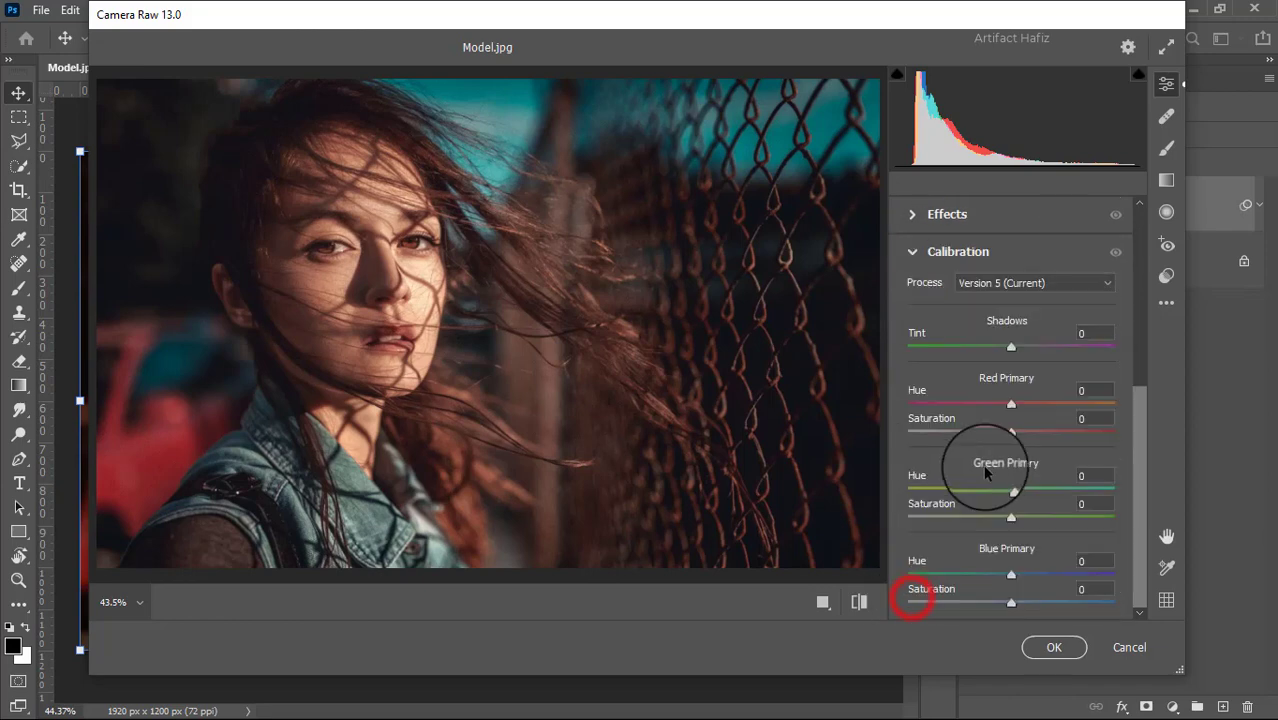
pyautogui.moveTo(1011, 434); pyautogui.dragTo(1002, 432)
pyautogui.moveTo(1011, 517); pyautogui.dragTo(1019, 518)
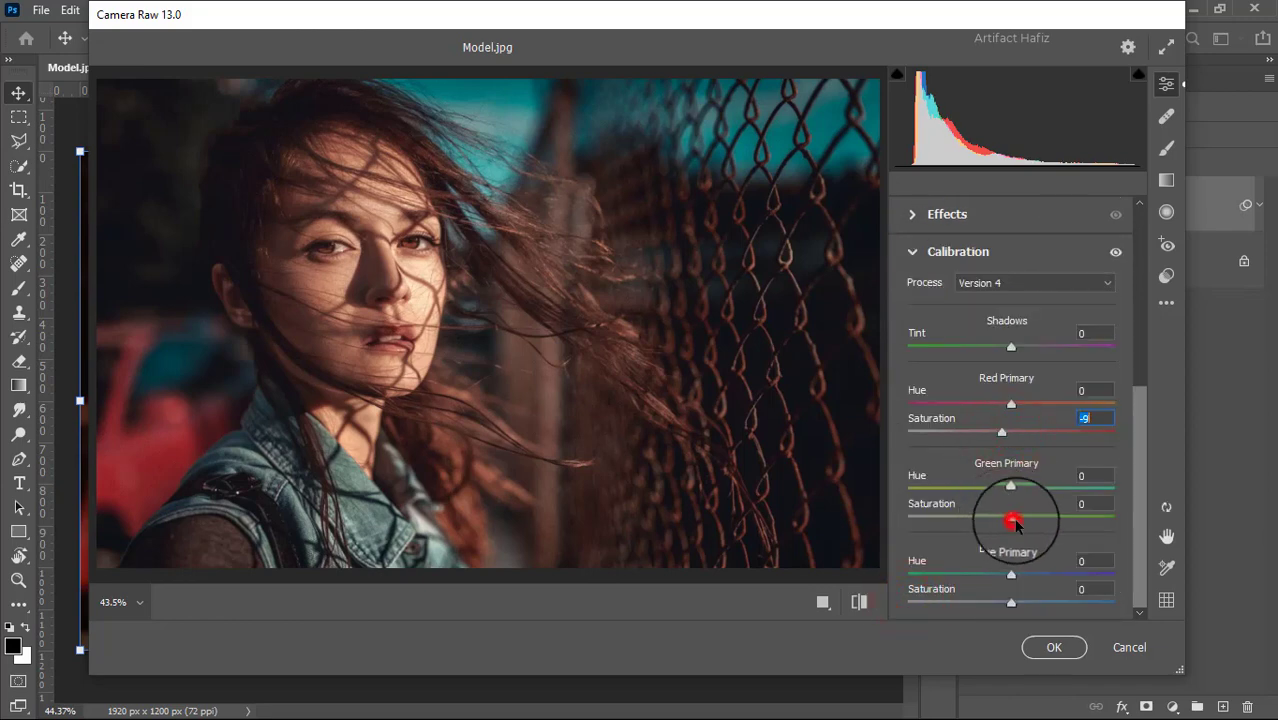
pyautogui.moveTo(1011, 602); pyautogui.dragTo(1020, 602)
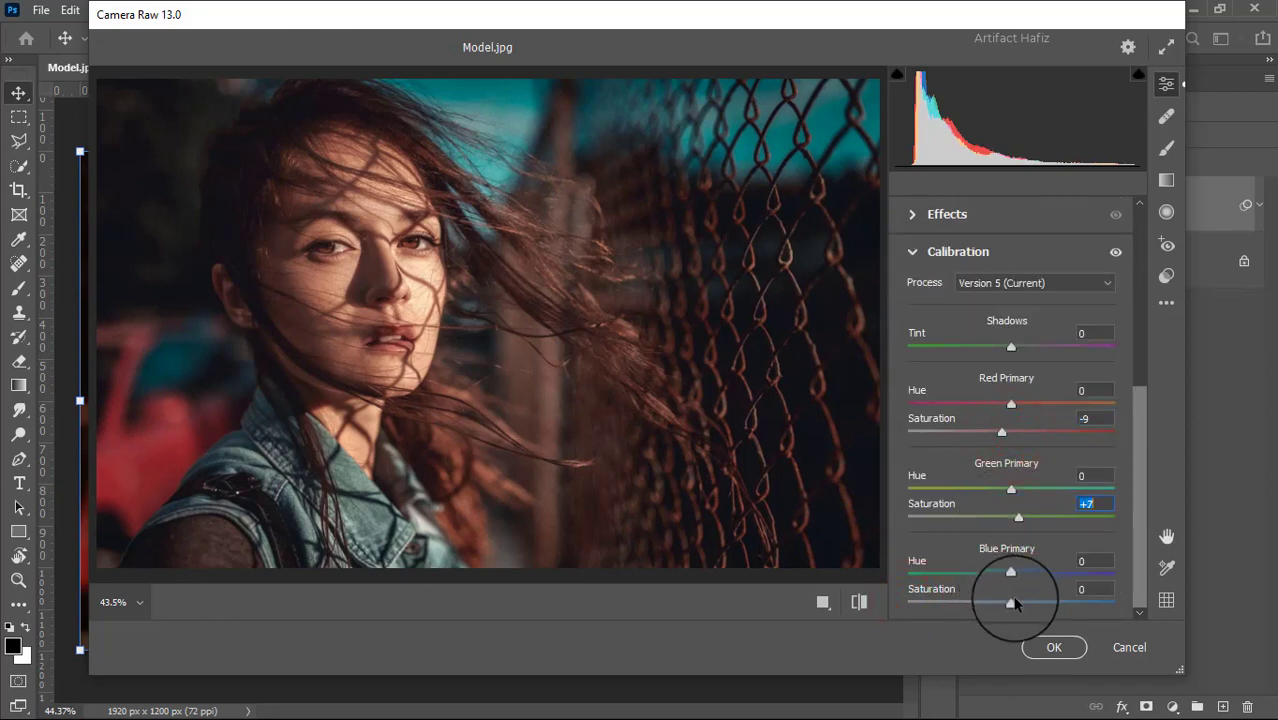
pyautogui.click(1052, 647)
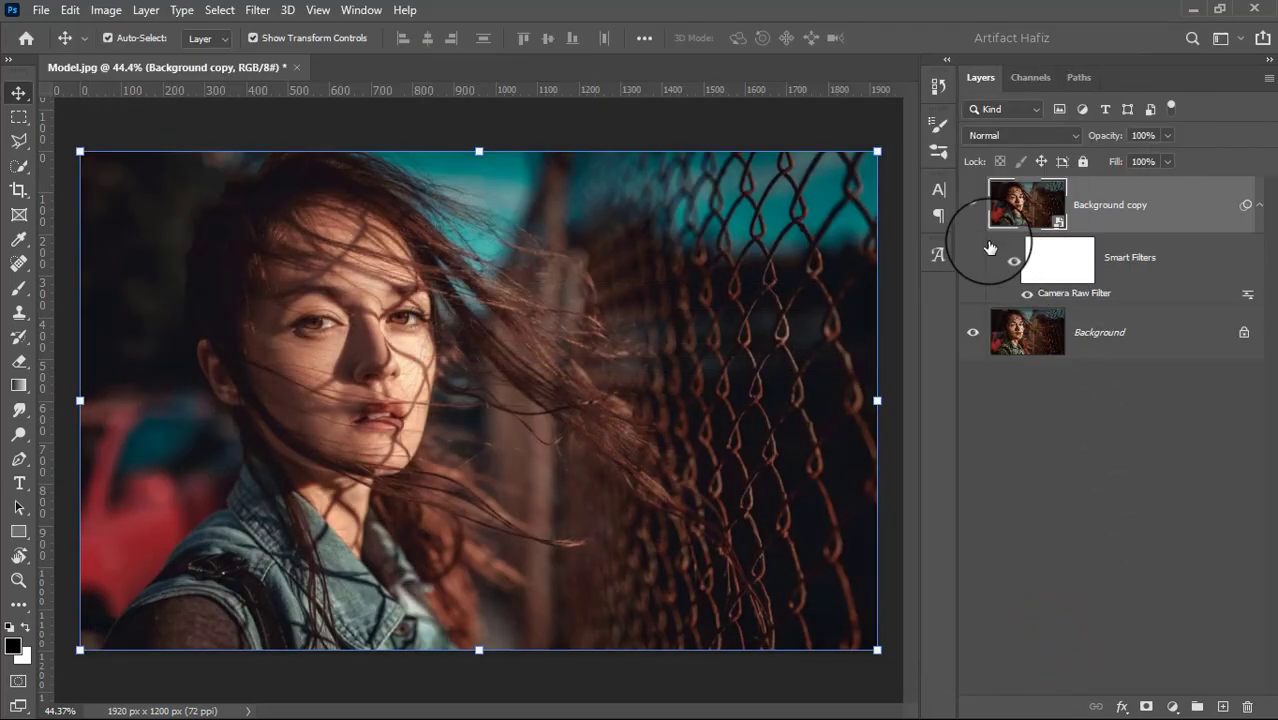
# - Compare the graded layer, then add a Photo Filter using Warming Filter (85) at 10% density
pyautogui.click(973, 206)
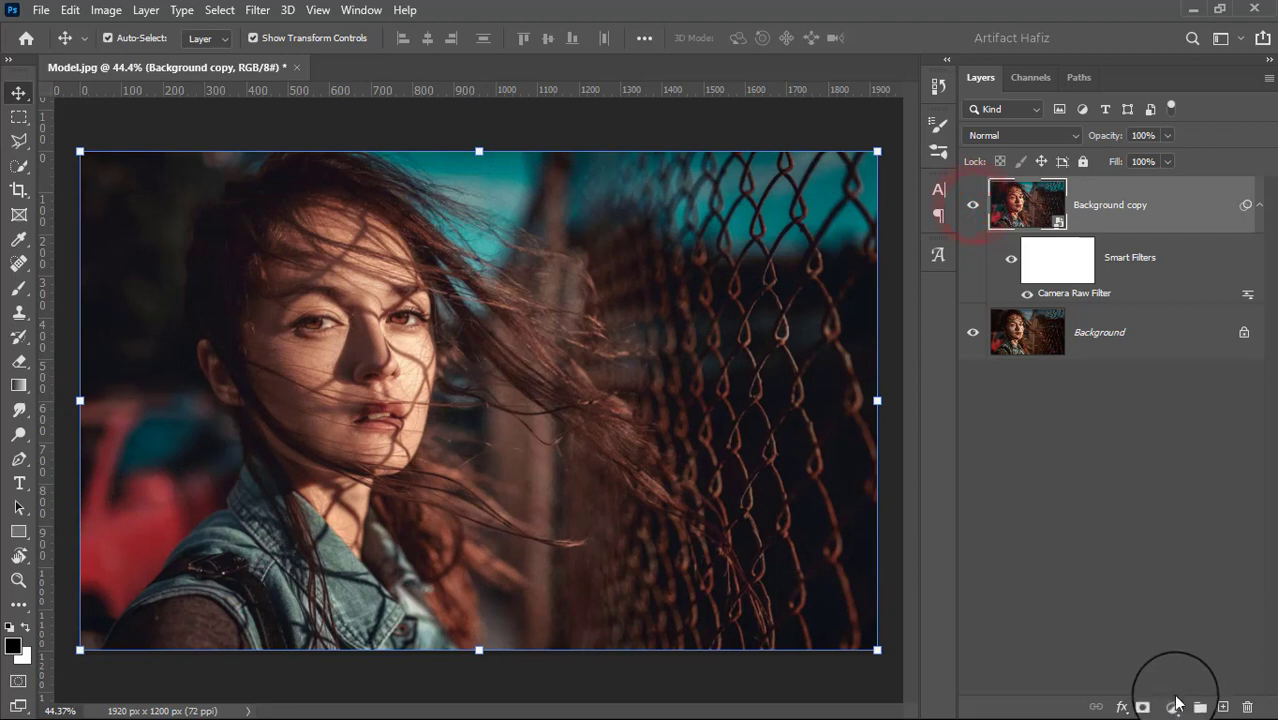
pyautogui.click(1172, 707)
pyautogui.click(1176, 563)
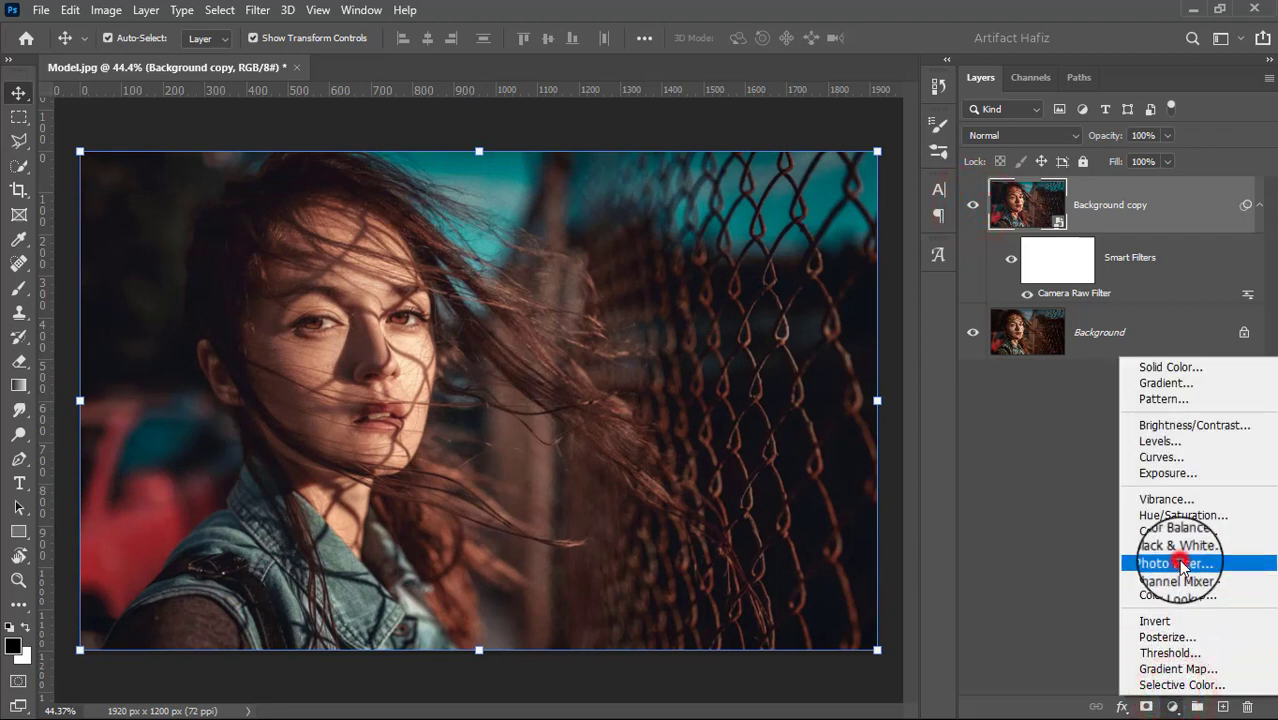
pyautogui.click(1105, 194)
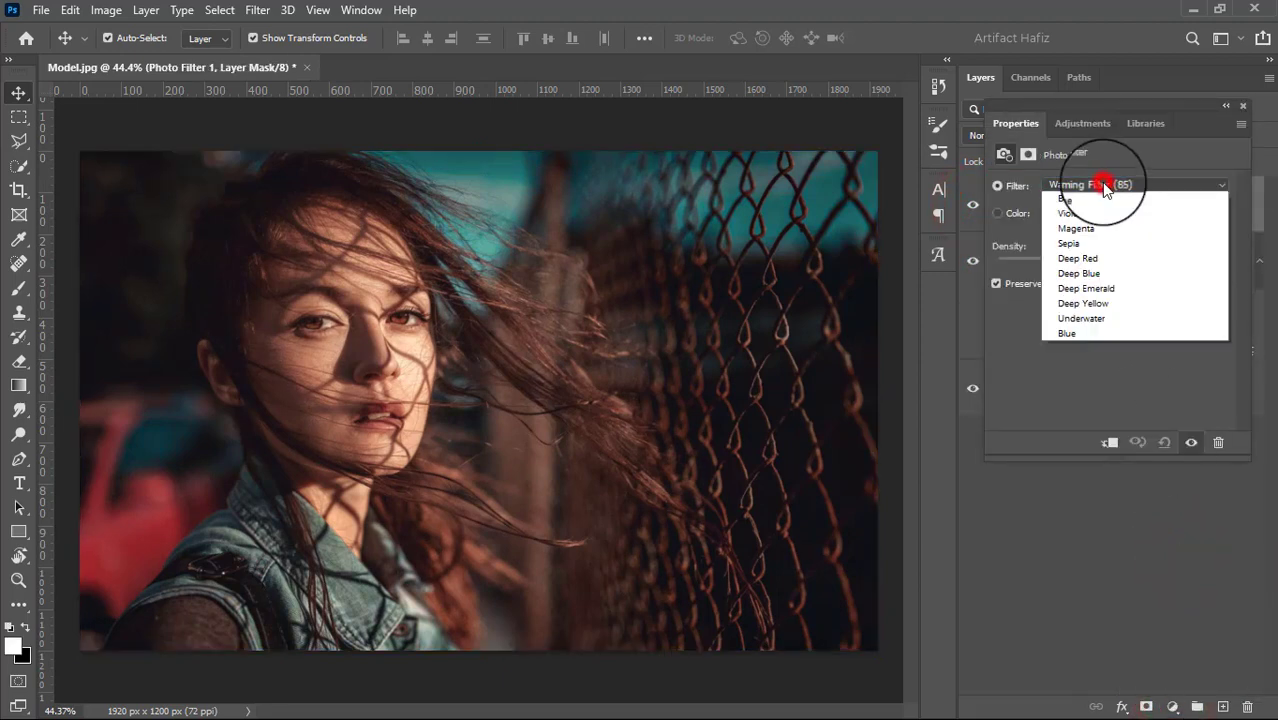
pyautogui.click(1092, 203)
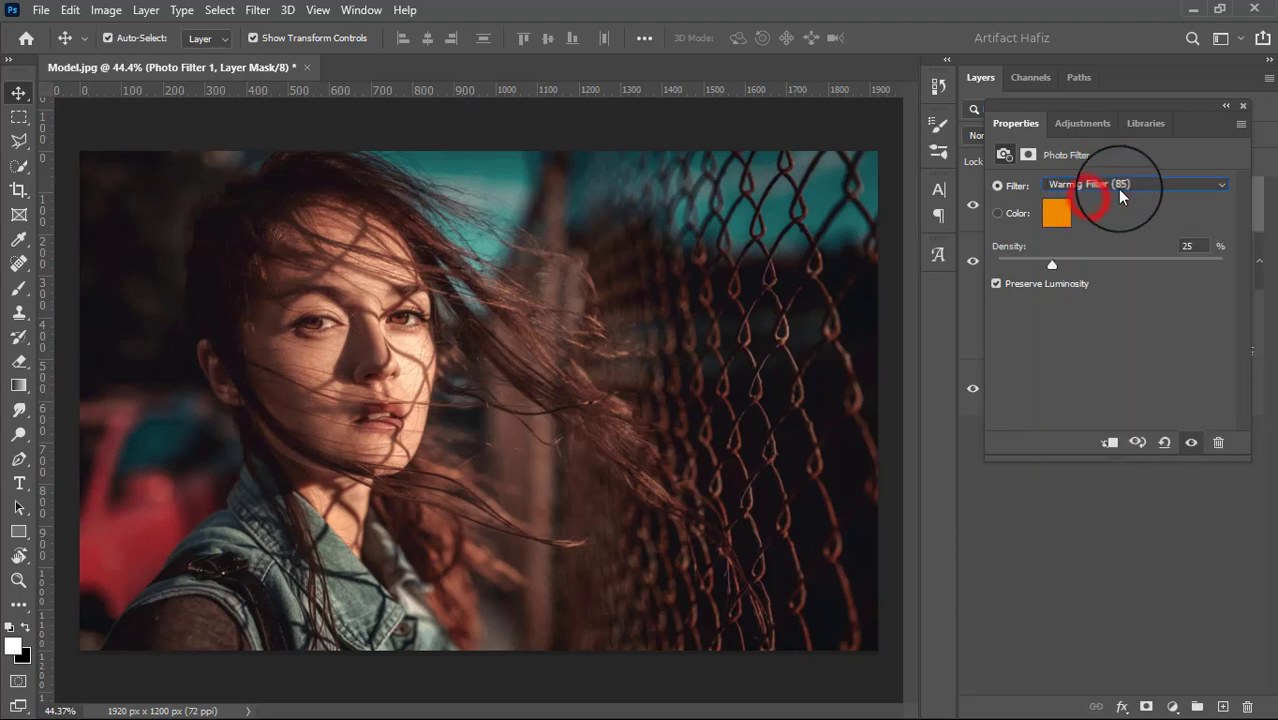
pyautogui.moveTo(1029, 268); pyautogui.dragTo(1014, 266)
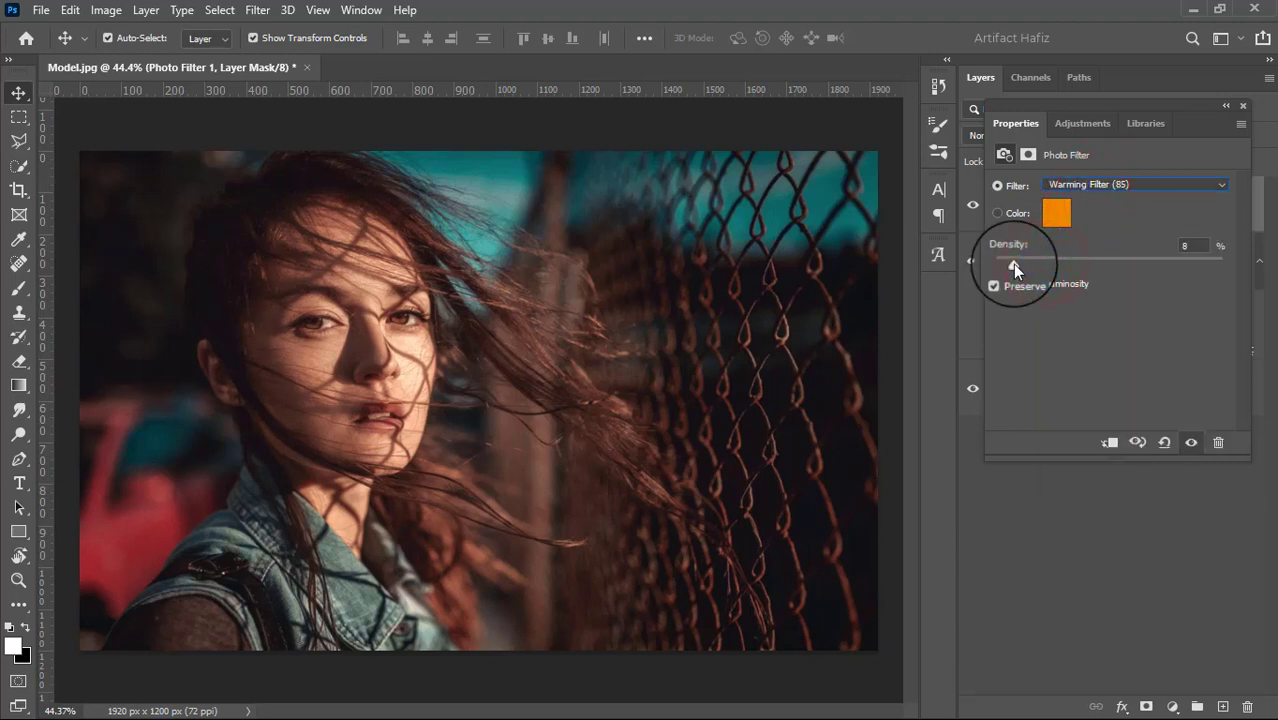
pyautogui.click(1241, 104)
# - Add a Levels adjustment layer with input levels 4, 1.06 and 254
pyautogui.click(1170, 705)
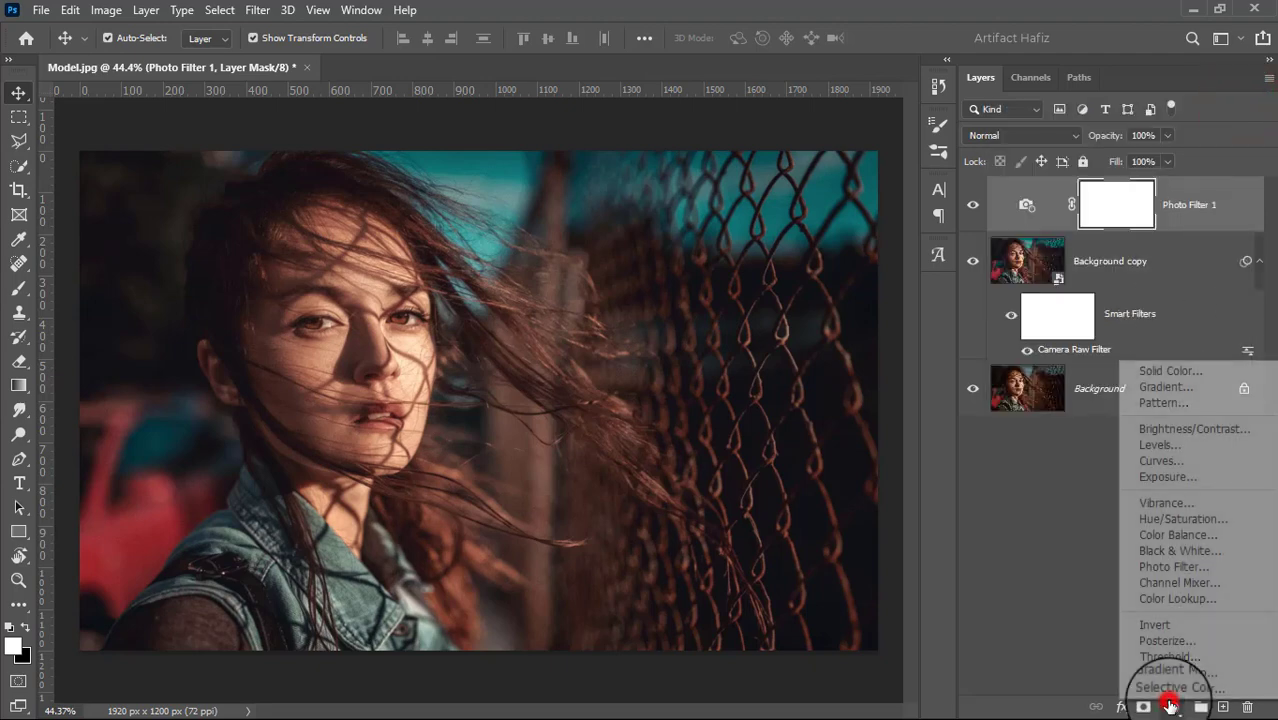
pyautogui.click(1160, 444)
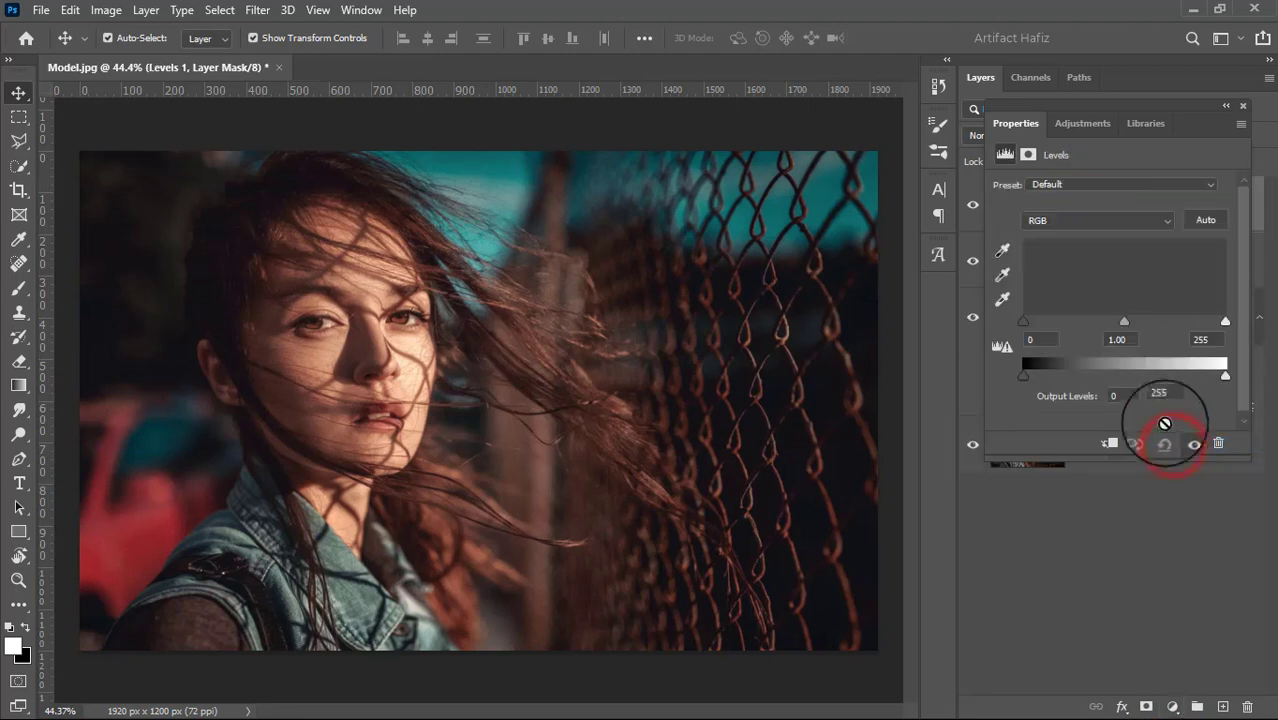
pyautogui.moveTo(1226, 324)
pyautogui.mouseDown()
pyautogui.moveTo(1190, 337)
pyautogui.moveTo(1220, 330)
pyautogui.mouseUp()
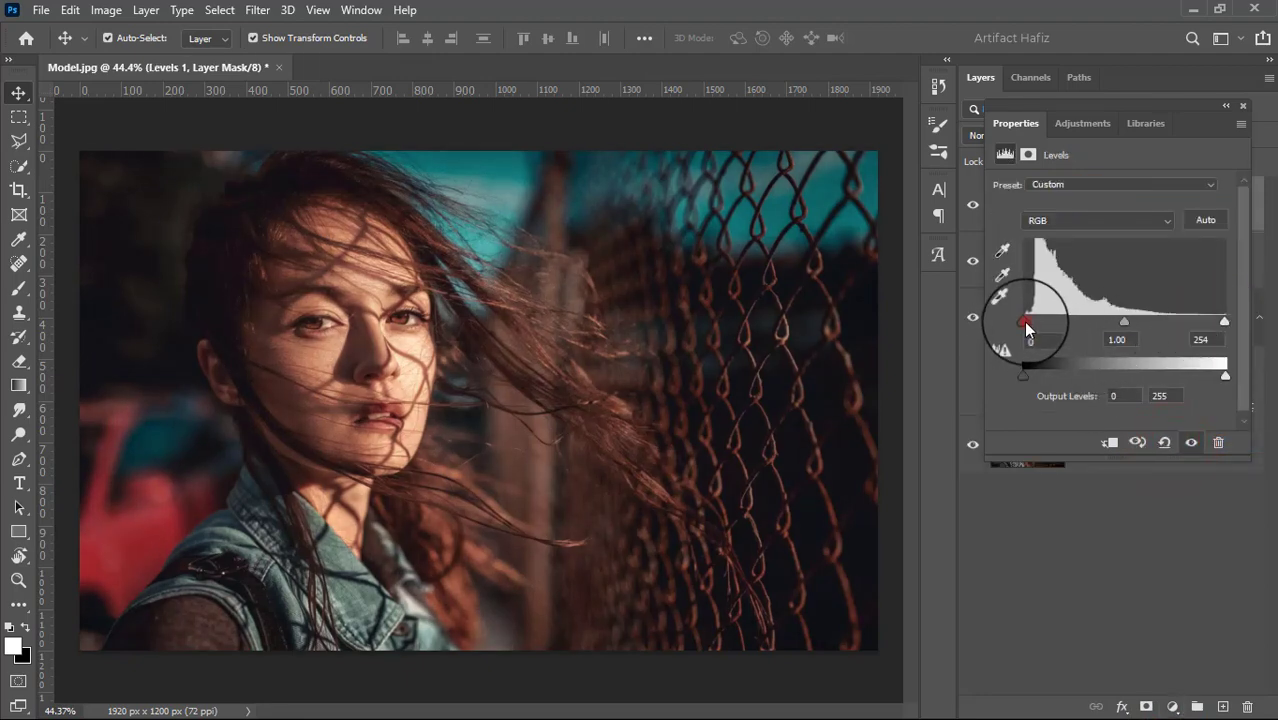
pyautogui.moveTo(1023, 322); pyautogui.dragTo(1029, 323)
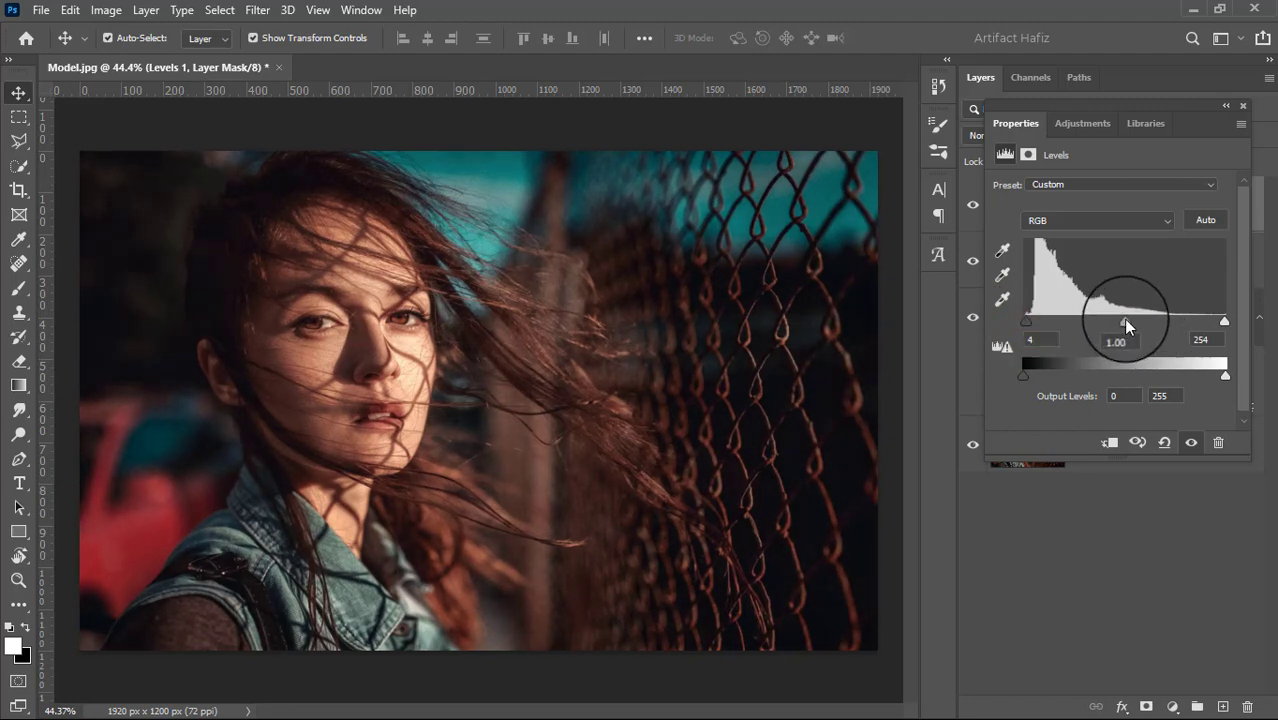
pyautogui.moveTo(1123, 320); pyautogui.dragTo(1120, 321)
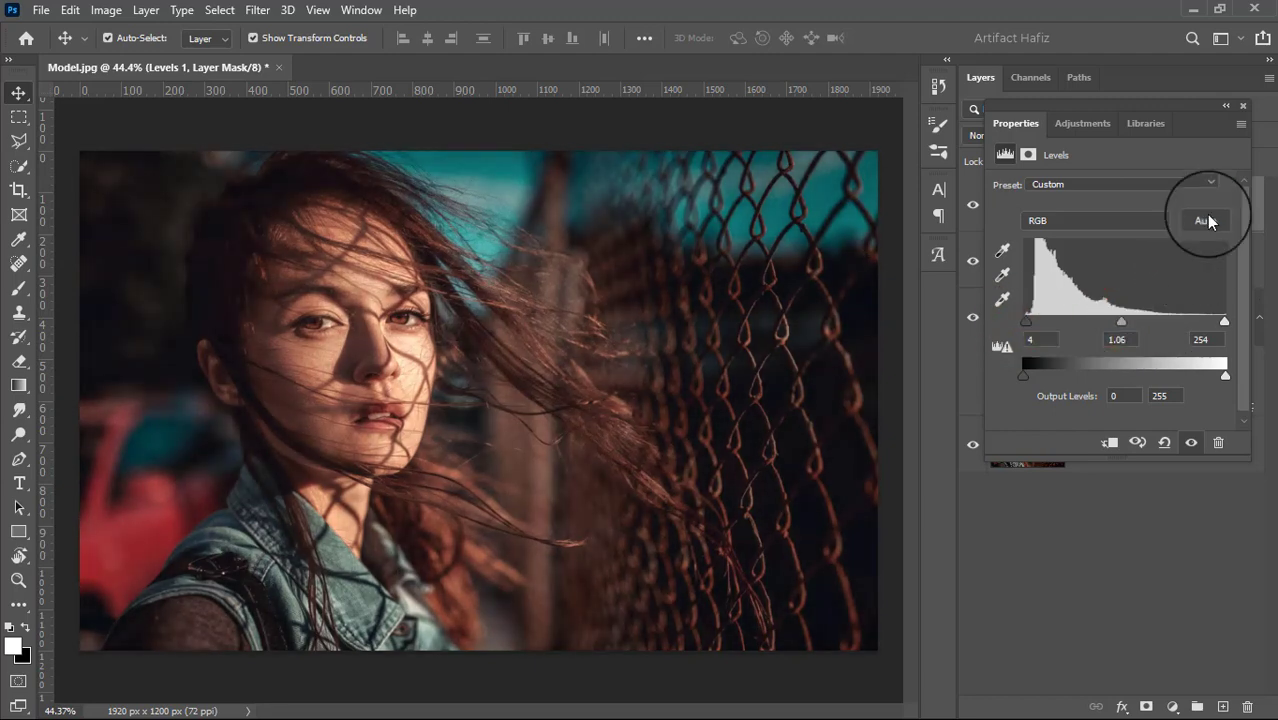
pyautogui.click(1242, 105)
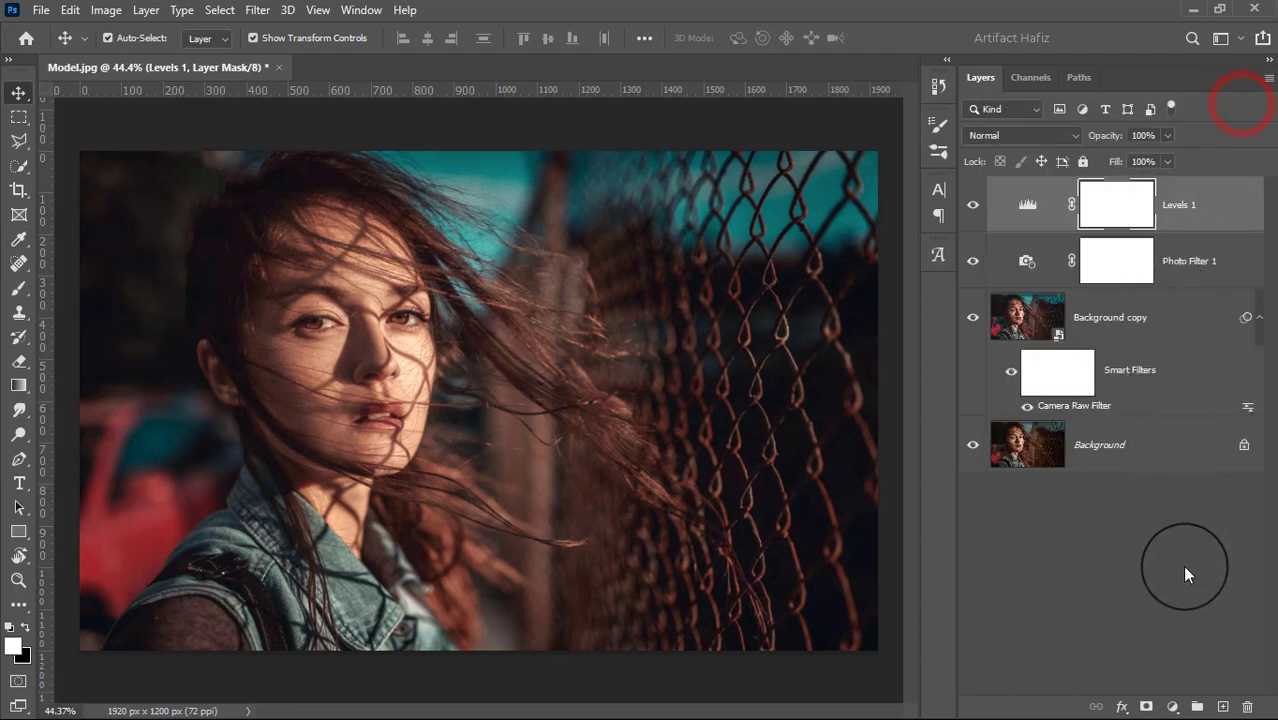
pyautogui.click(1172, 707)
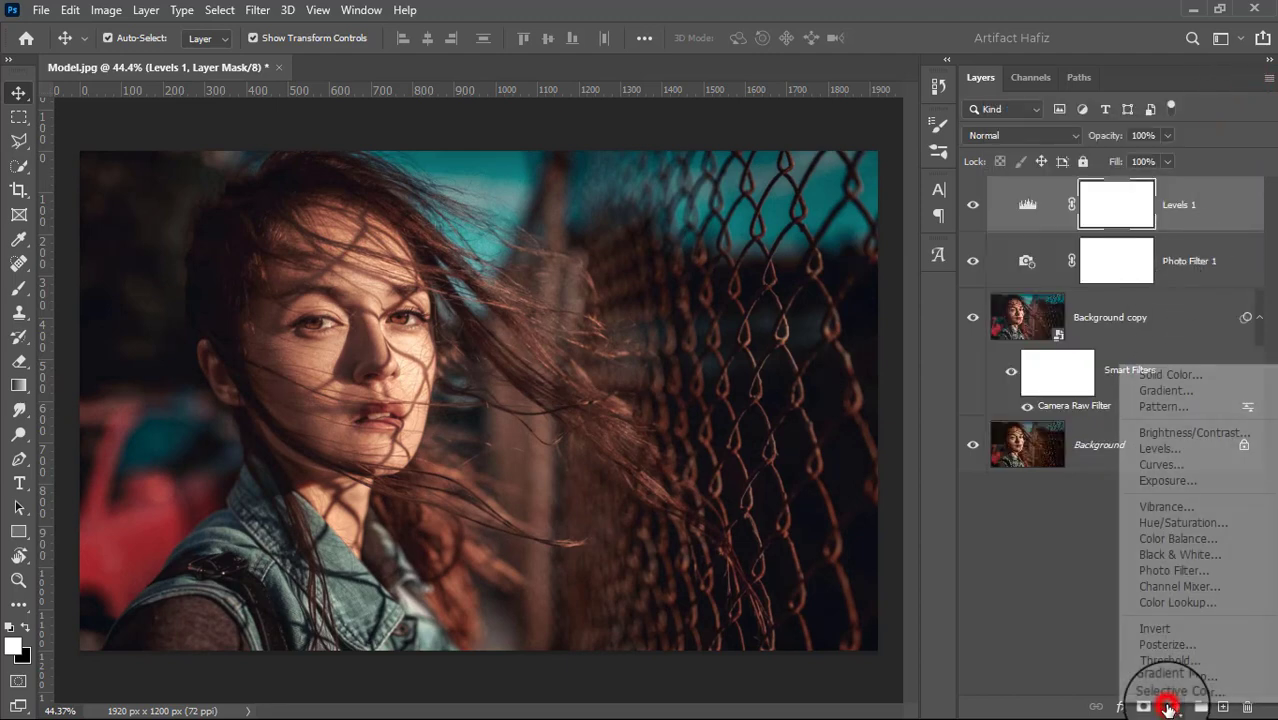
# - Add a Color Balance layer with Midtones -1/-2/+5 and Shadows -3/-5/+2
pyautogui.click(1185, 540)
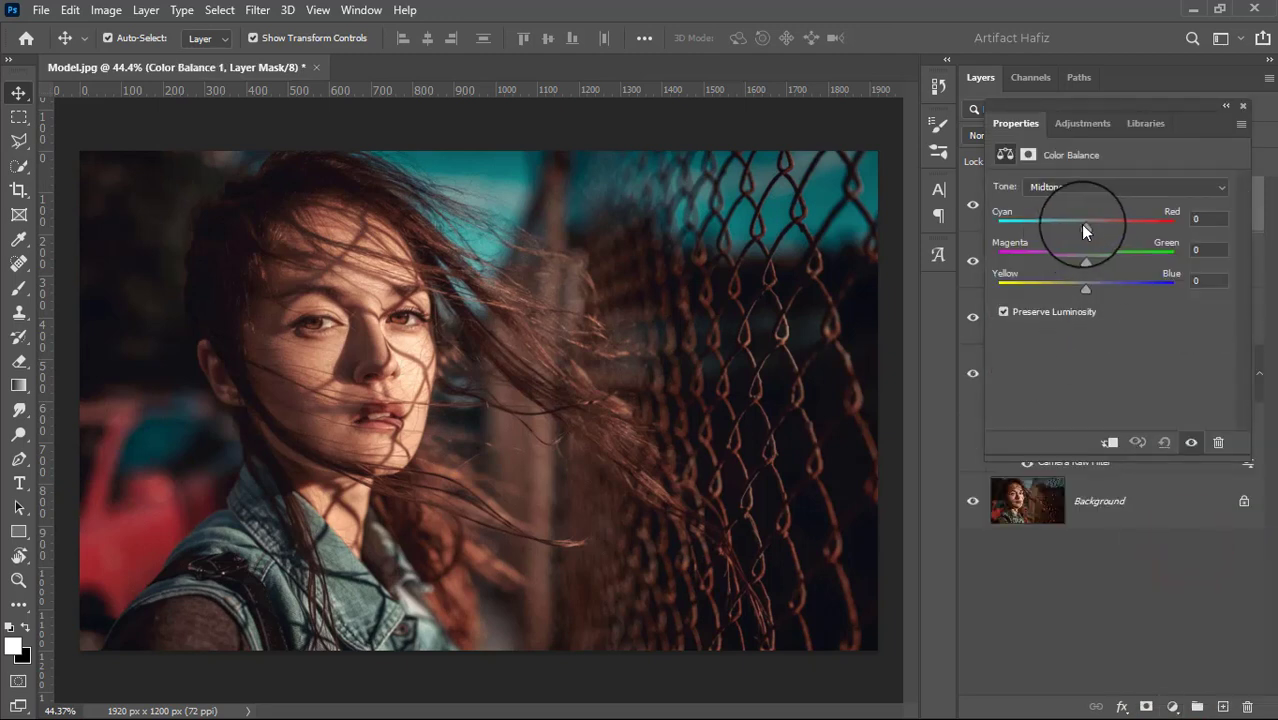
pyautogui.moveTo(1080, 224)
pyautogui.mouseDown()
pyautogui.moveTo(1100, 219)
pyautogui.moveTo(1072, 226)
pyautogui.moveTo(1085, 226)
pyautogui.moveTo(1082, 259)
pyautogui.moveTo(1100, 284)
pyautogui.moveTo(1077, 288)
pyautogui.moveTo(1088, 289)
pyautogui.mouseUp()
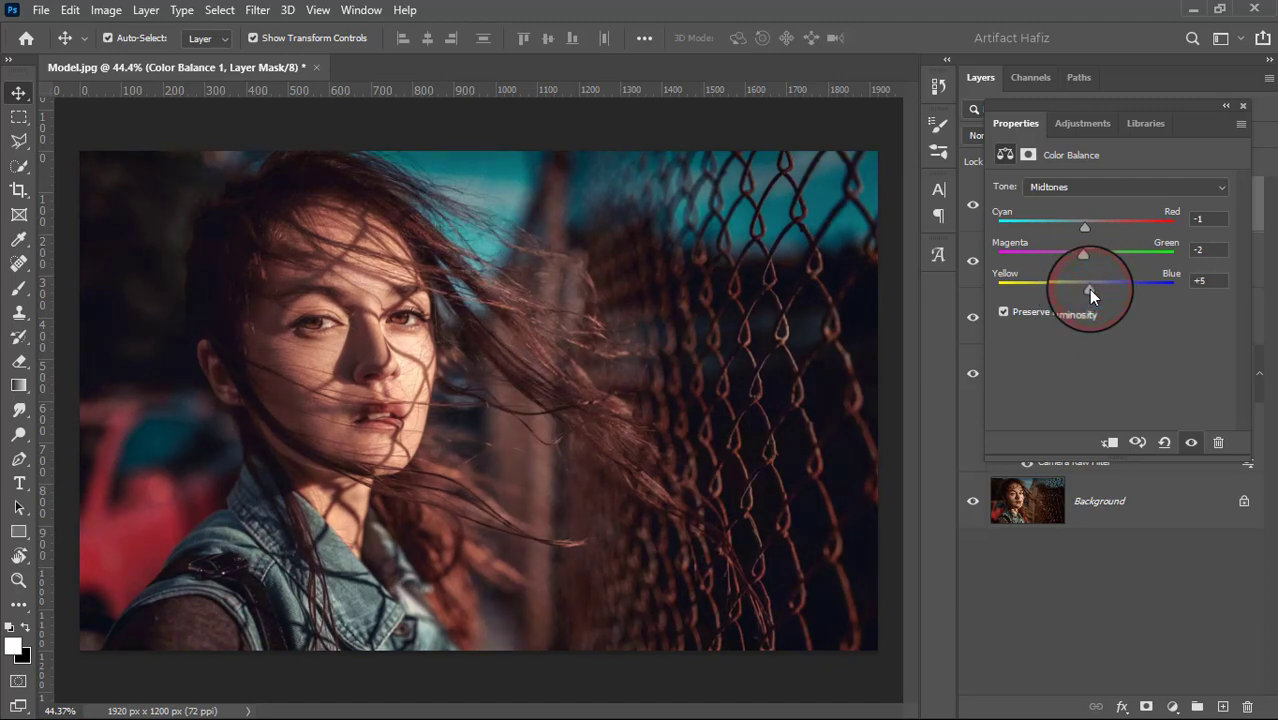
pyautogui.click(1081, 191)
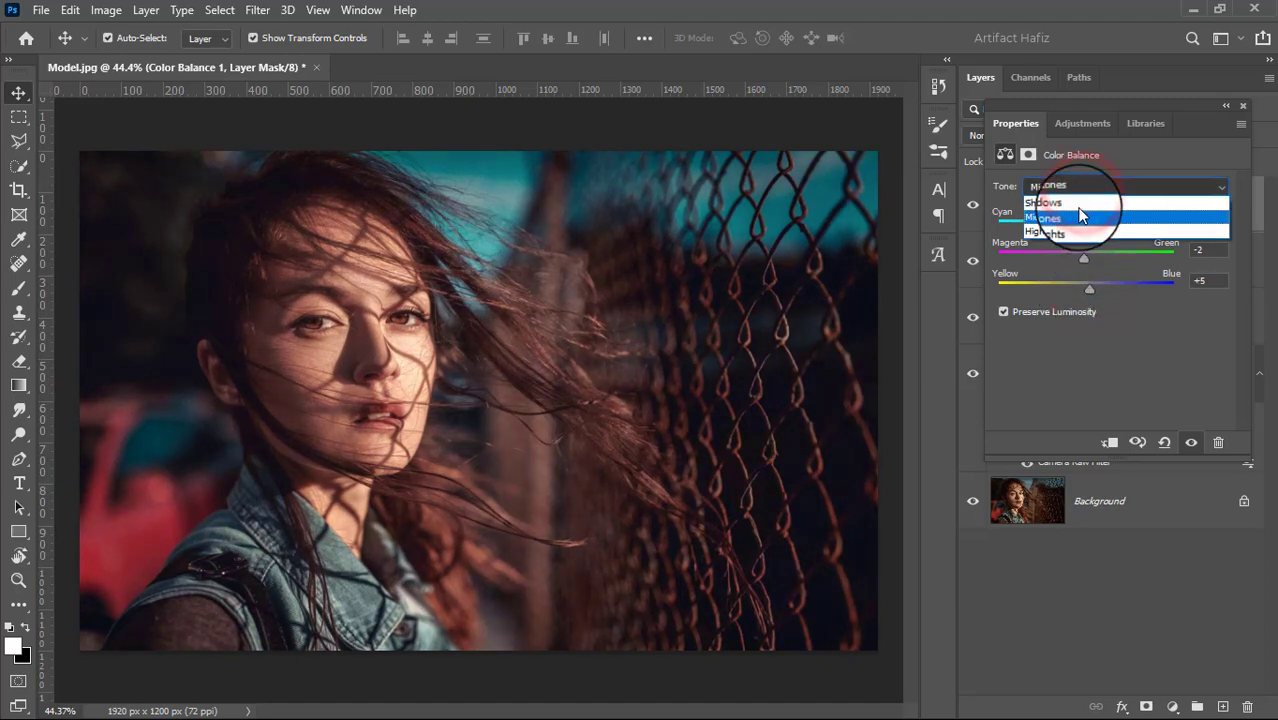
pyautogui.click(1080, 202)
pyautogui.moveTo(1093, 229)
pyautogui.mouseDown()
pyautogui.moveTo(1081, 225)
pyautogui.moveTo(1097, 262)
pyautogui.moveTo(1084, 258)
pyautogui.moveTo(1080, 290)
pyautogui.mouseUp()
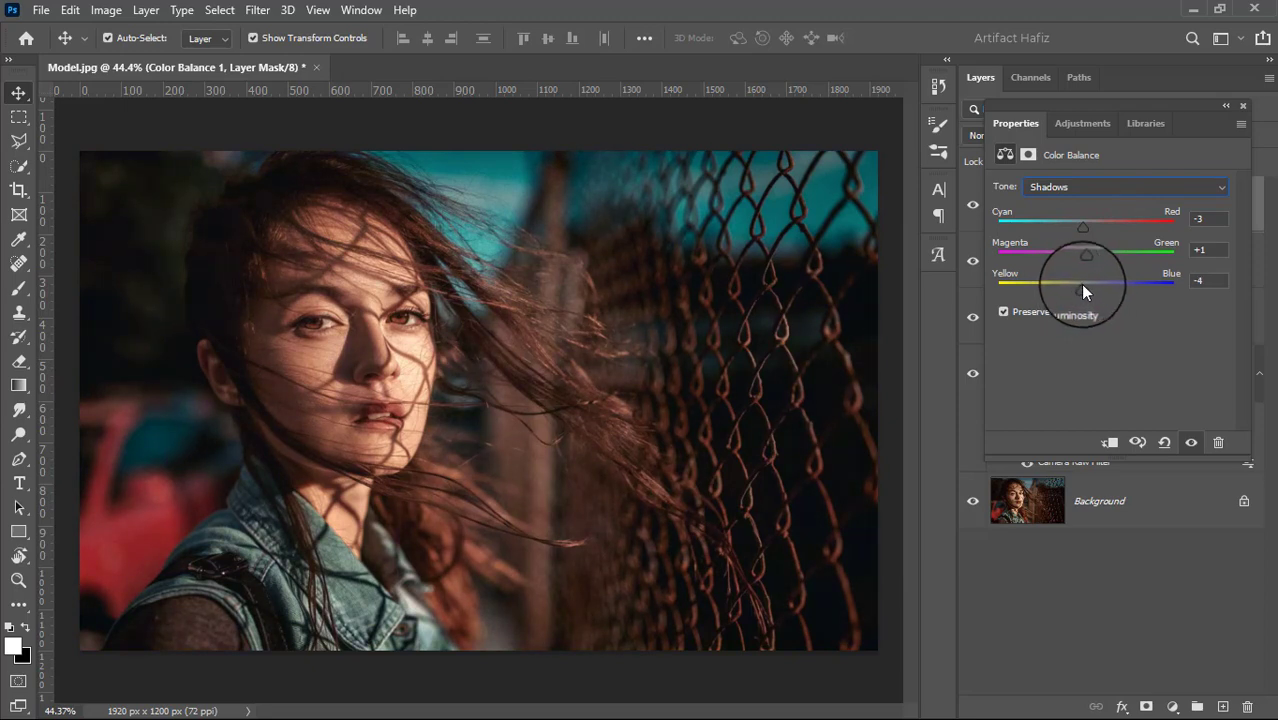
pyautogui.moveTo(1077, 290)
pyautogui.mouseDown()
pyautogui.moveTo(1091, 288)
pyautogui.moveTo(1081, 257)
pyautogui.mouseUp()
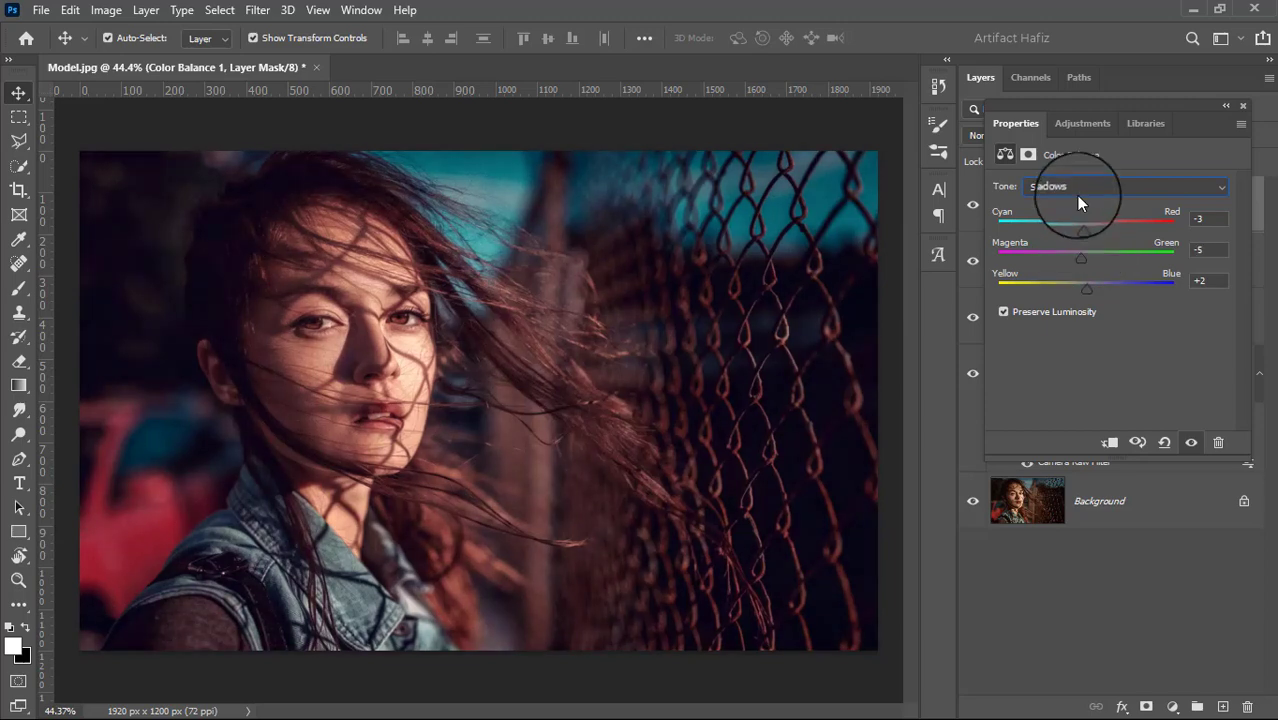
# - Set the Color Balance highlights to -10, -1, +1
pyautogui.click(1085, 187)
pyautogui.click(1085, 230)
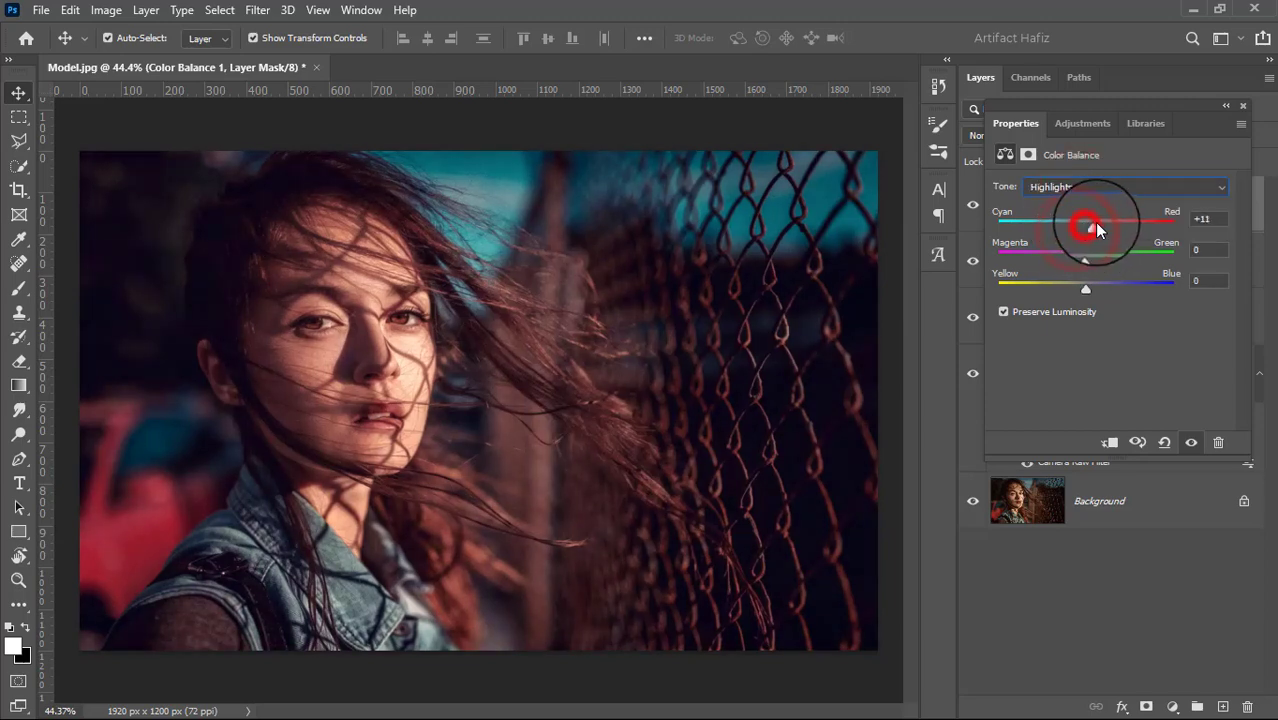
pyautogui.moveTo(1085, 232)
pyautogui.mouseDown()
pyautogui.moveTo(1075, 227)
pyautogui.moveTo(1083, 261)
pyautogui.moveTo(1062, 290)
pyautogui.moveTo(1084, 288)
pyautogui.mouseUp()
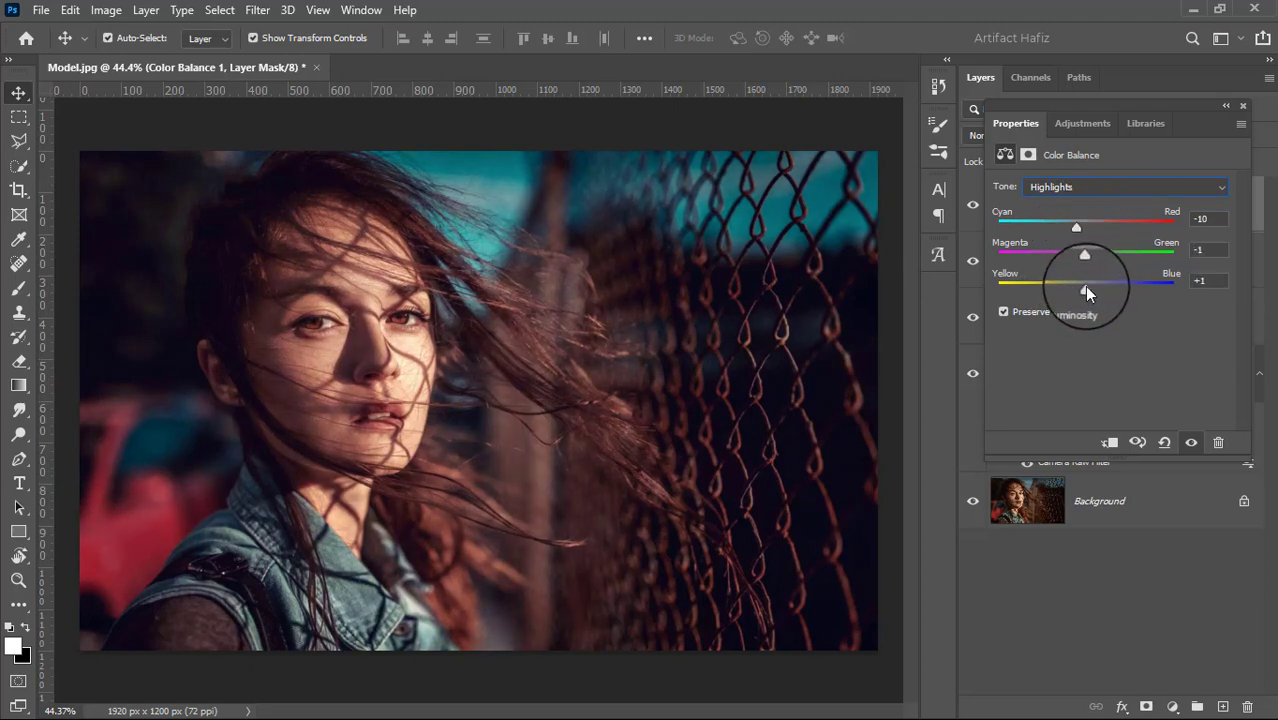
pyautogui.click(1243, 106)
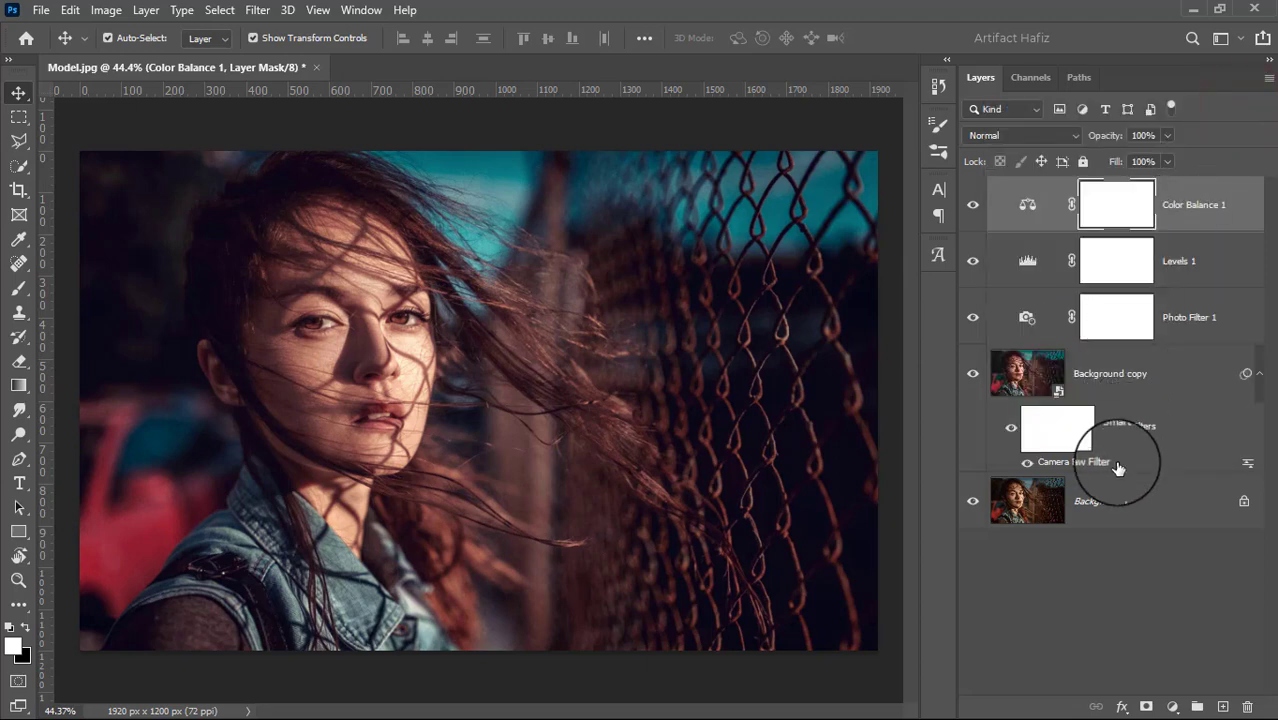
pyautogui.press('alt')
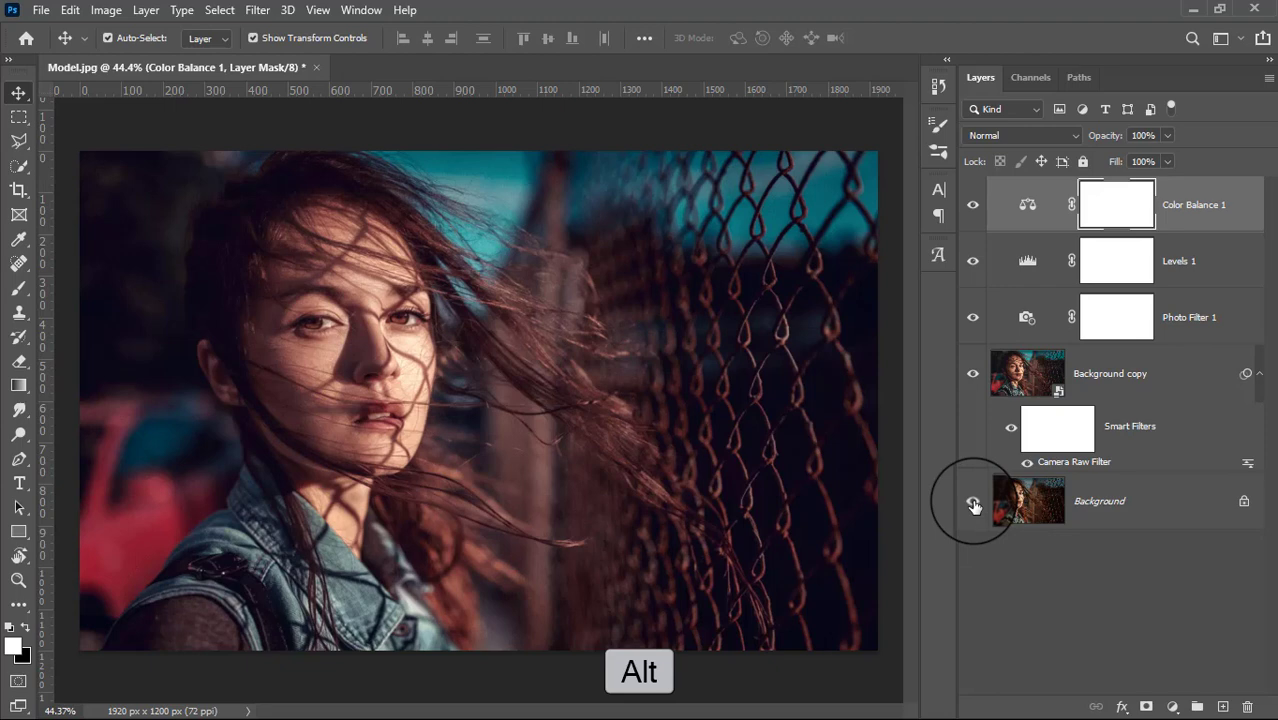
pyautogui.keyDown('alt'); pyautogui.click(973, 503); pyautogui.keyUp('alt')
pyautogui.keyDown('alt'); pyautogui.click(973, 503); pyautogui.keyUp('alt')
pyautogui.keyDown('alt'); pyautogui.click(973, 503); pyautogui.keyUp('alt')
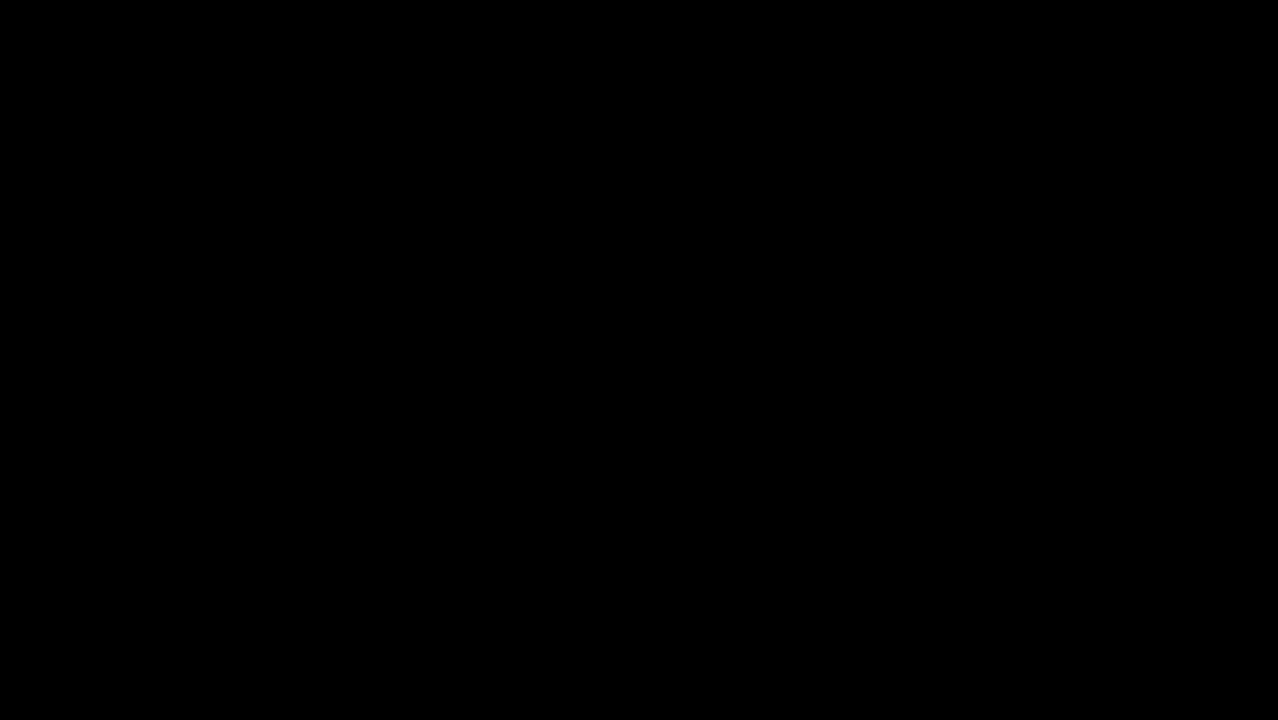